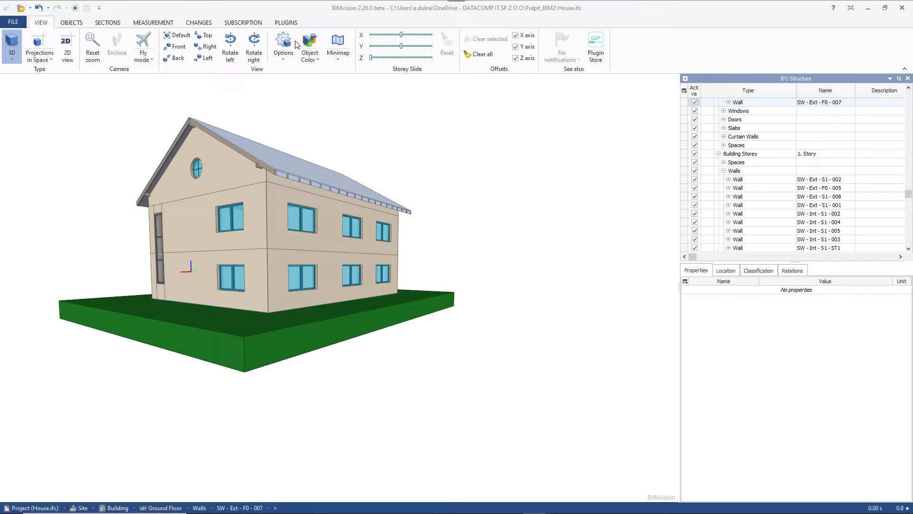
Step: Show the Plugins tab's Takeoff Reports options and orbit the house to a slightly different angle
click(288, 24)
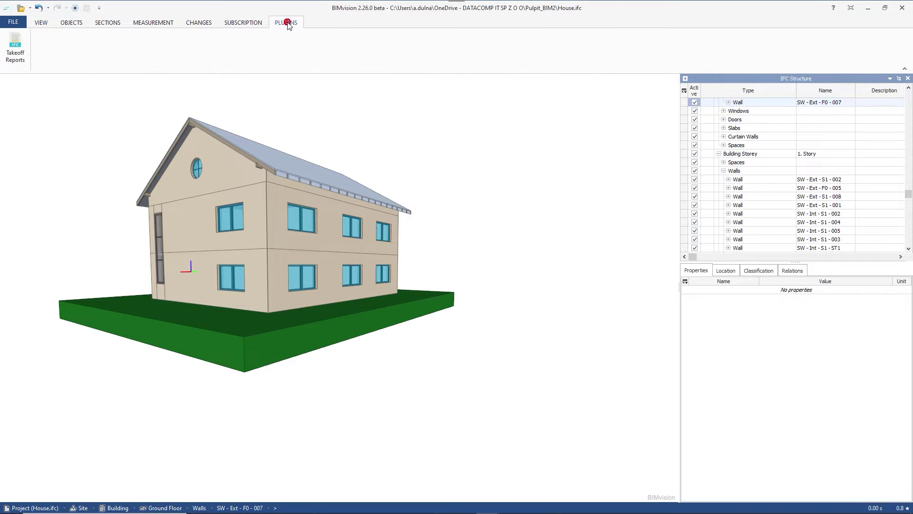
click(15, 53)
mouse_move(140, 263)
mouse_down()
mouse_move(212, 298)
mouse_move(146, 274)
mouse_up()
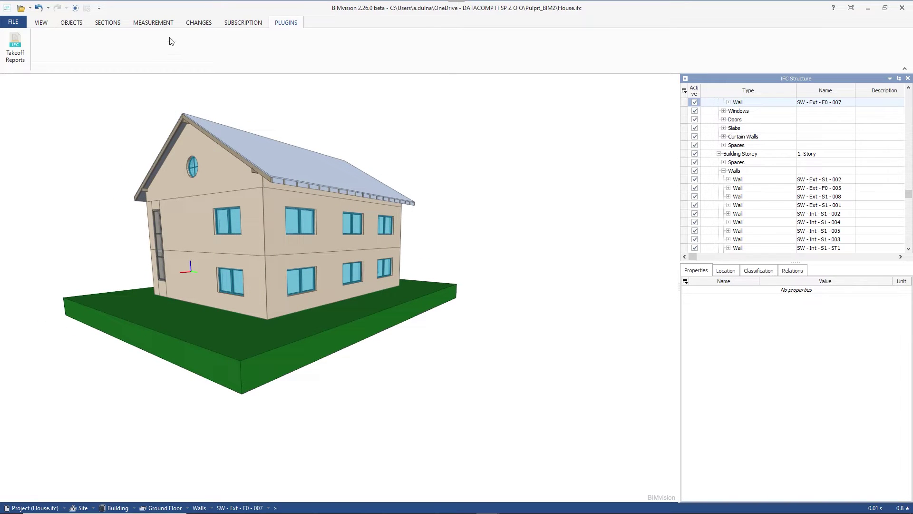
Step: Choose the Area: Same plane measurement with Multiple selection enabled
click(153, 23)
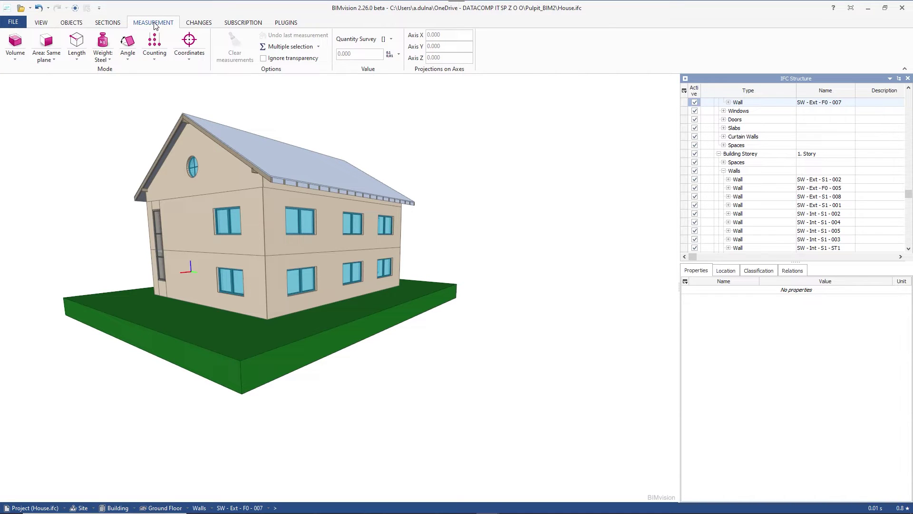
click(47, 43)
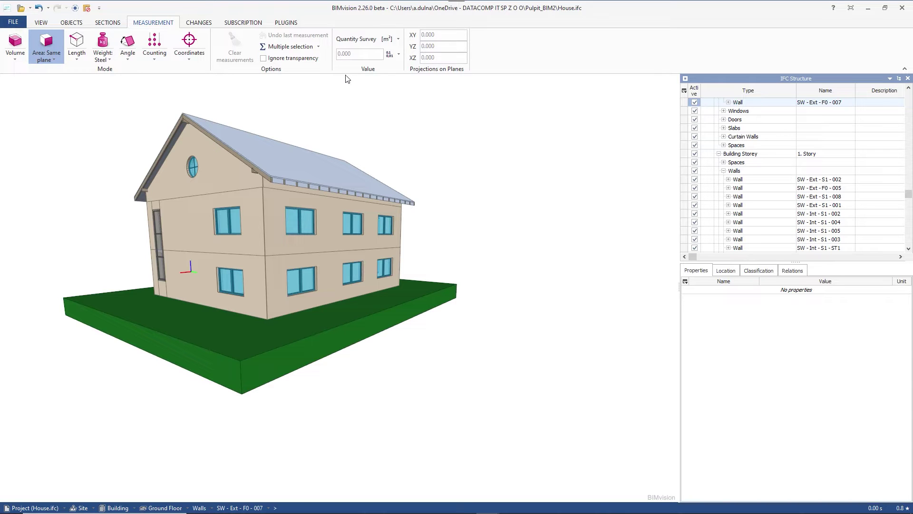
click(308, 48)
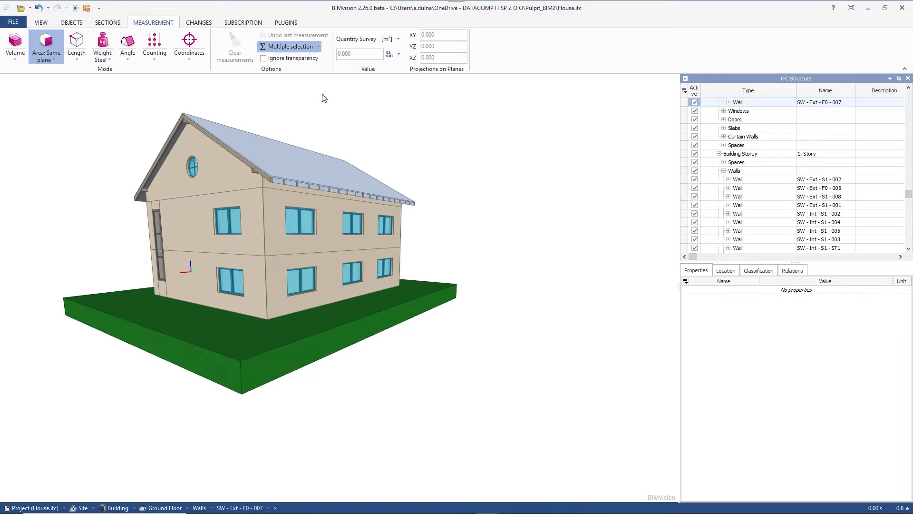
Step: Pick the gable wall faces and narrow strips beside the tall window, totalling 64.133 m²
click(200, 222)
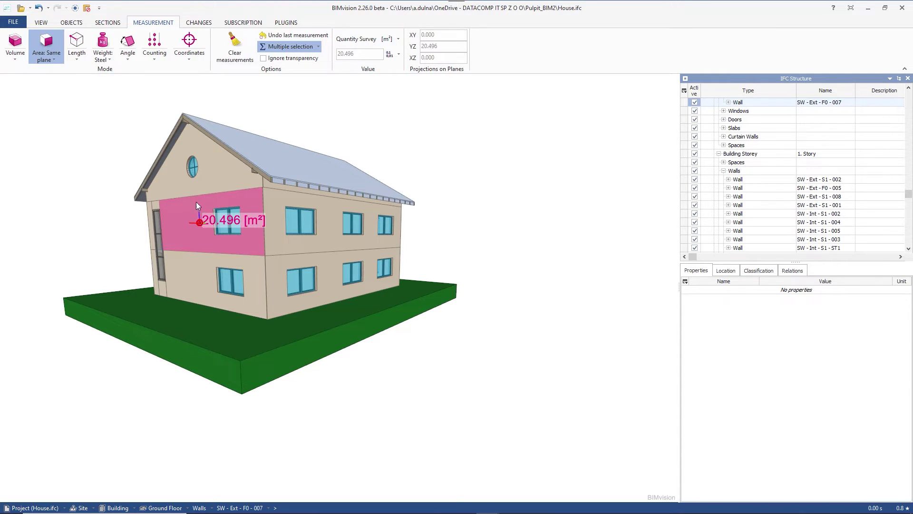
click(208, 177)
click(189, 269)
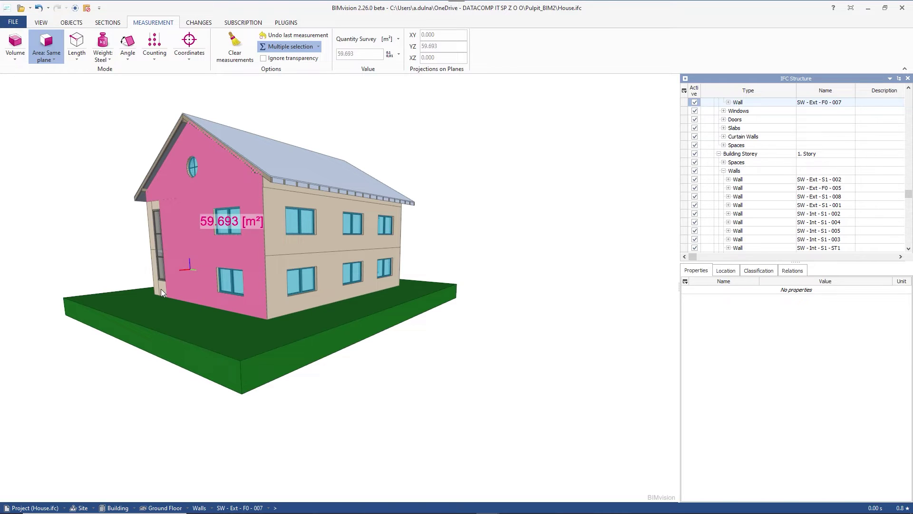
click(160, 288)
click(156, 274)
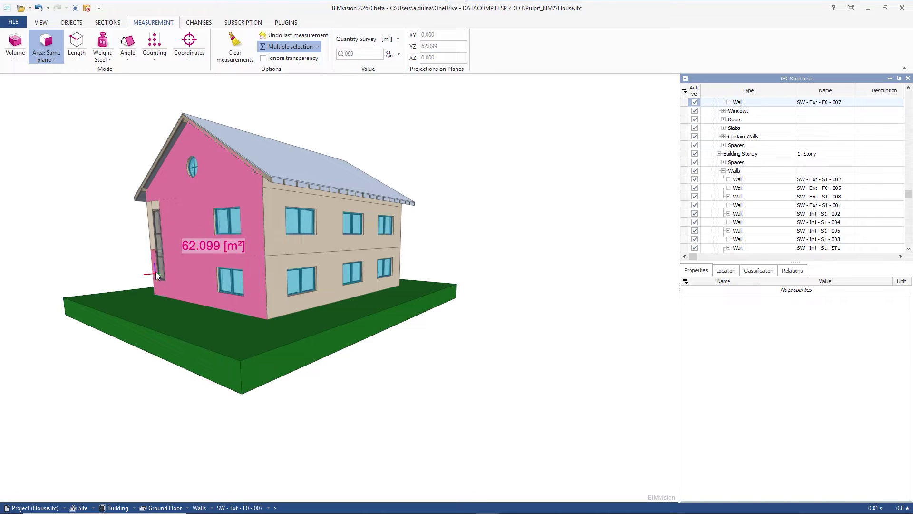
click(152, 237)
click(157, 205)
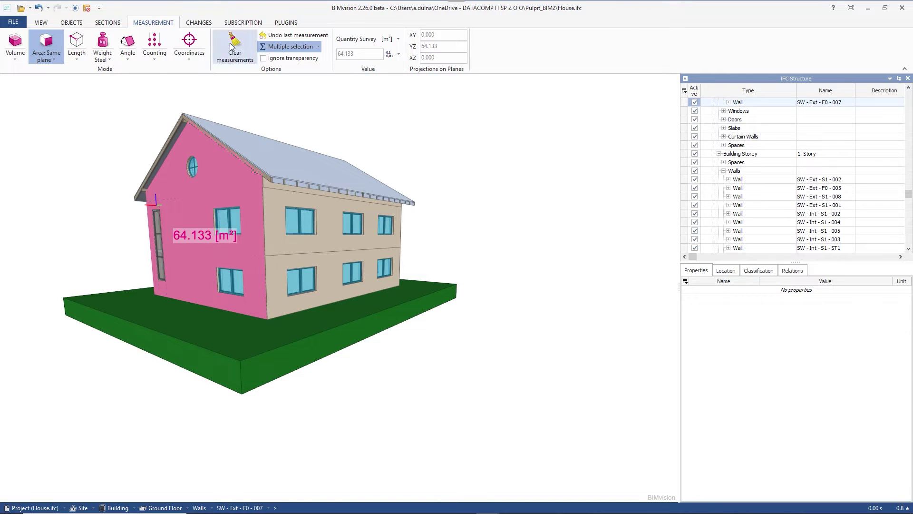
click(285, 23)
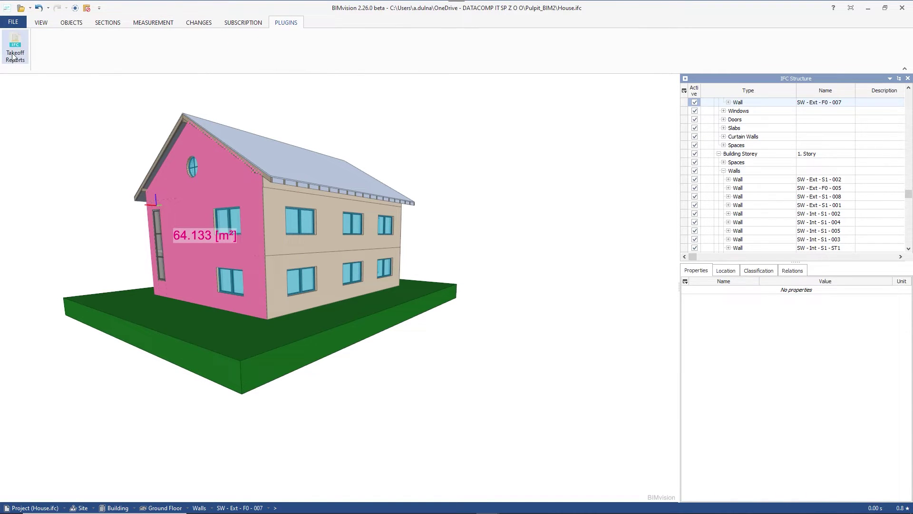
Step: Add the 64.133 m² wall area to Takeoff Reports and expand its 7 x IfcWall group
click(16, 48)
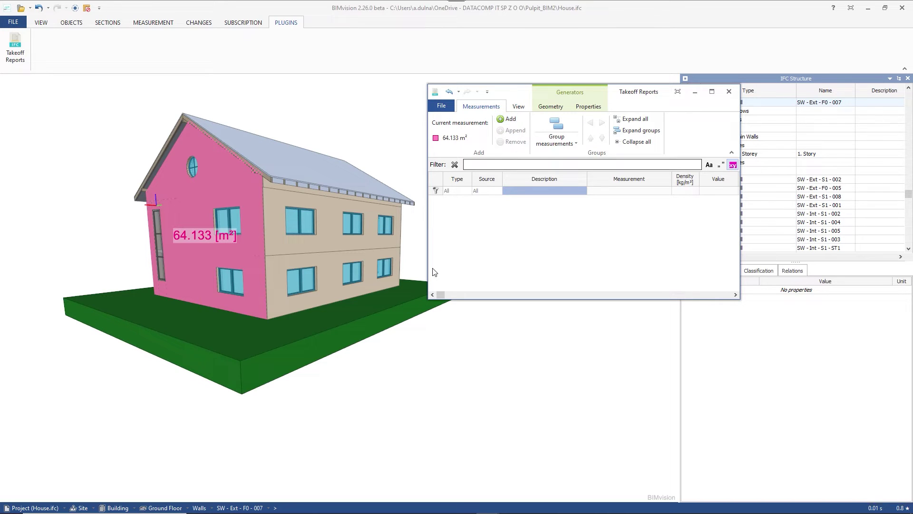
right_click(249, 249)
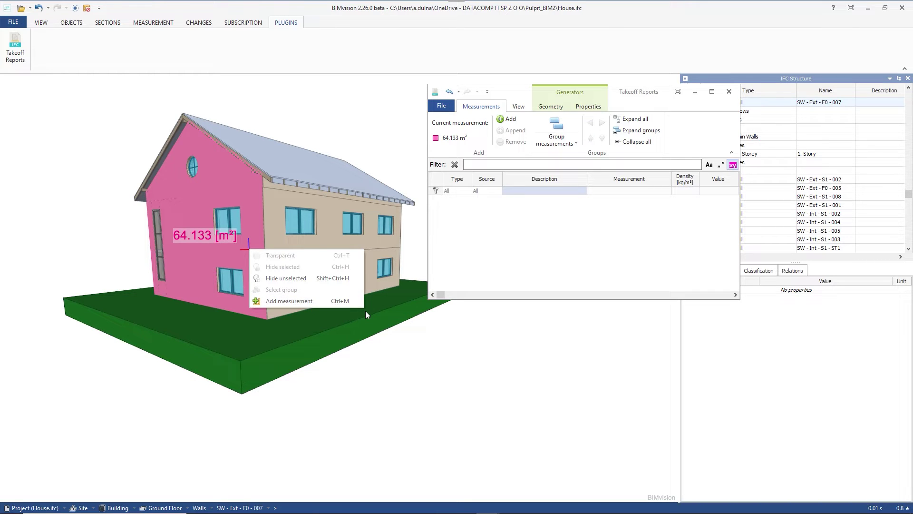
click(511, 120)
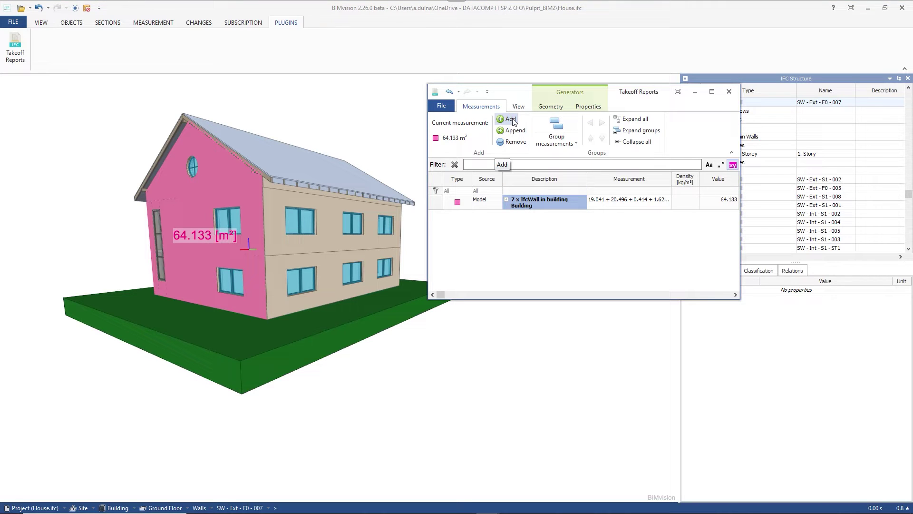
click(506, 201)
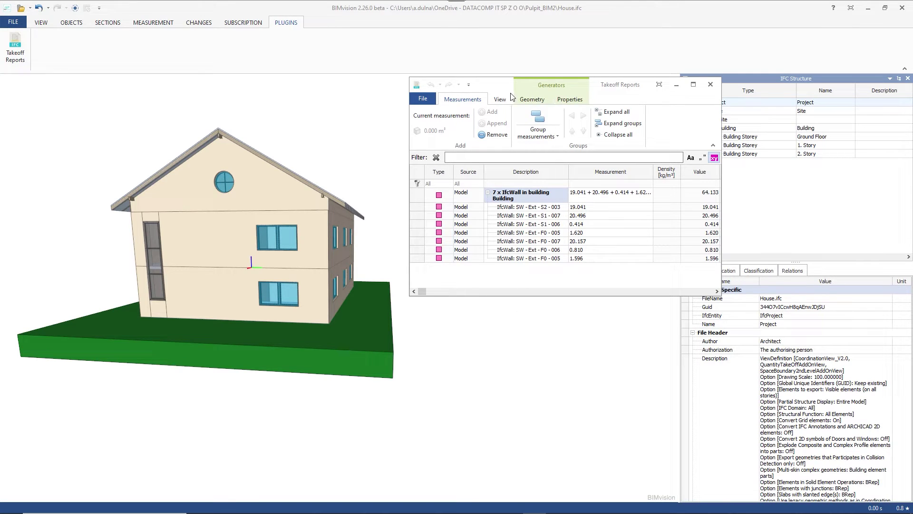
Step: Calculate geometry volumes for the selected gable walls using Volume with Use objects: Selected
click(535, 101)
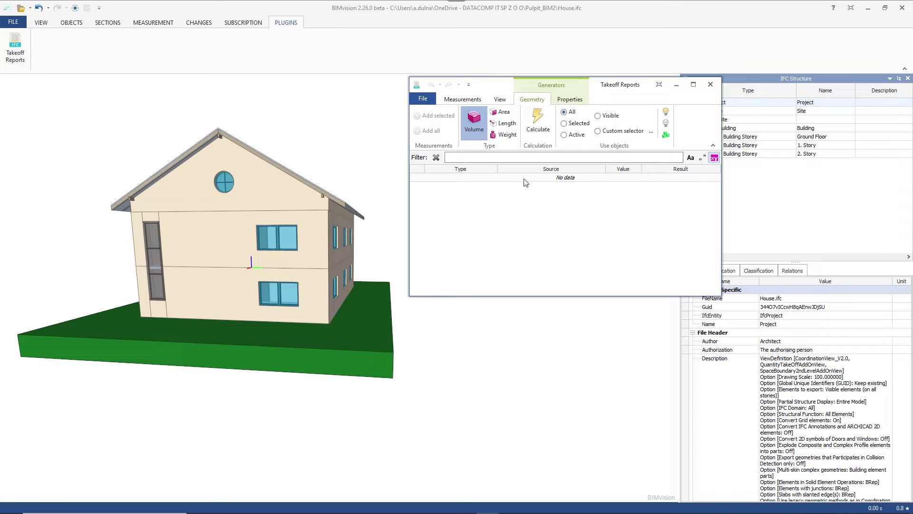
click(565, 124)
click(259, 192)
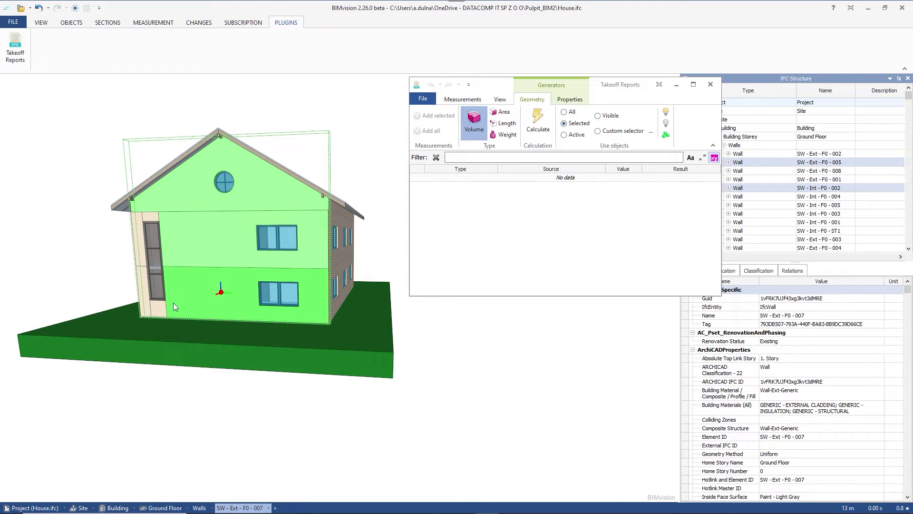
click(141, 285)
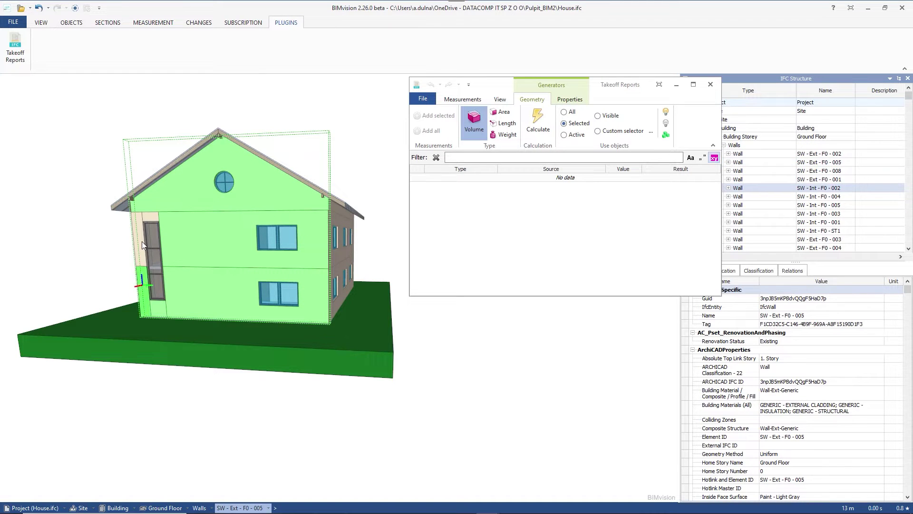
click(141, 241)
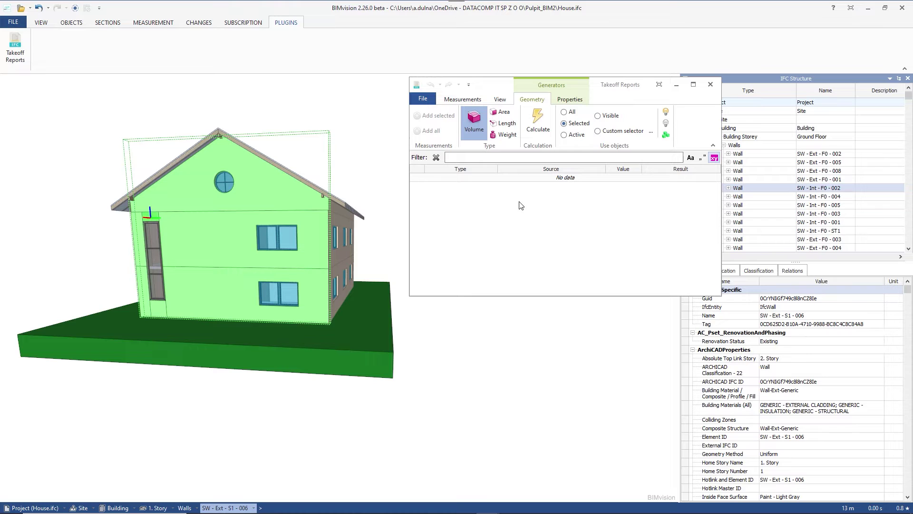
click(538, 122)
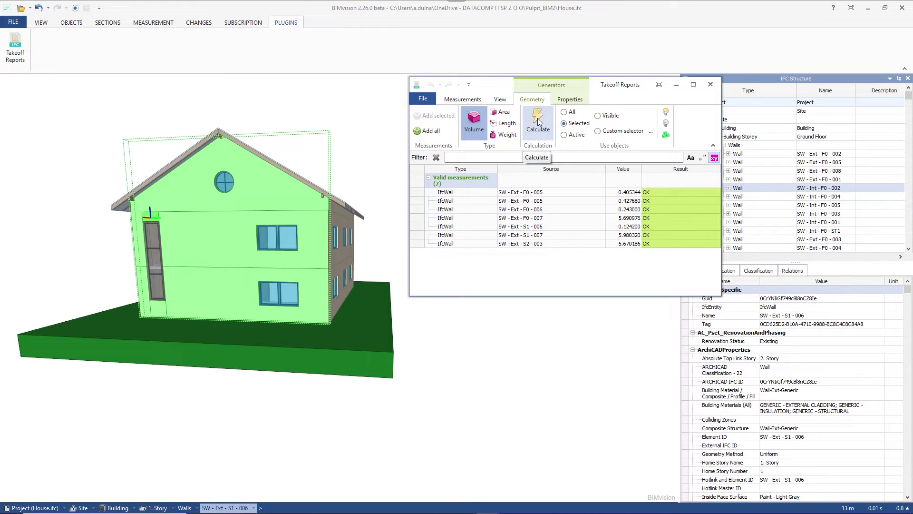
Step: Add all wall volumes as a Generated measurements (Volume) group totalling 18.542 and review its rows
click(428, 179)
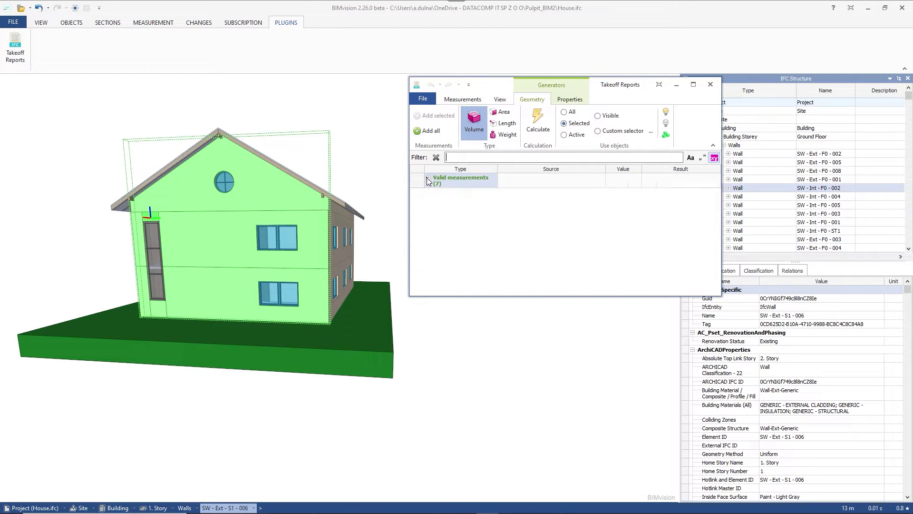
click(431, 132)
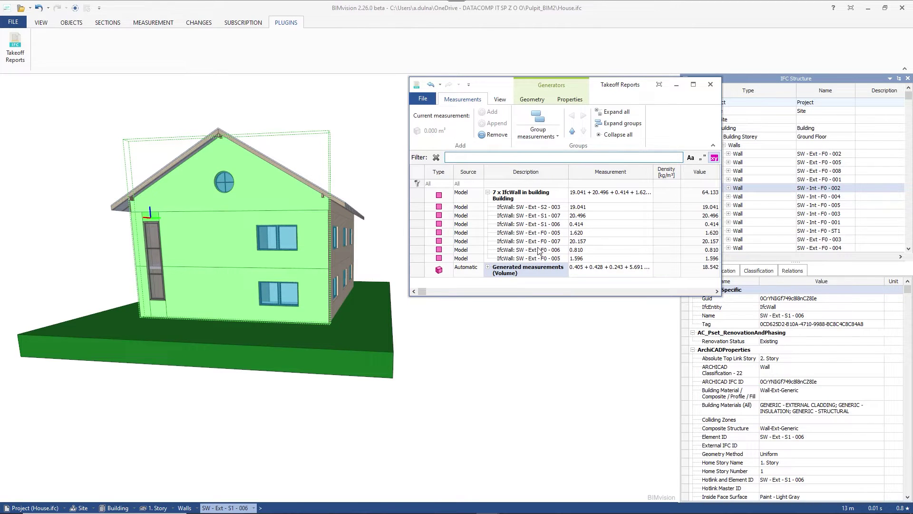
click(488, 193)
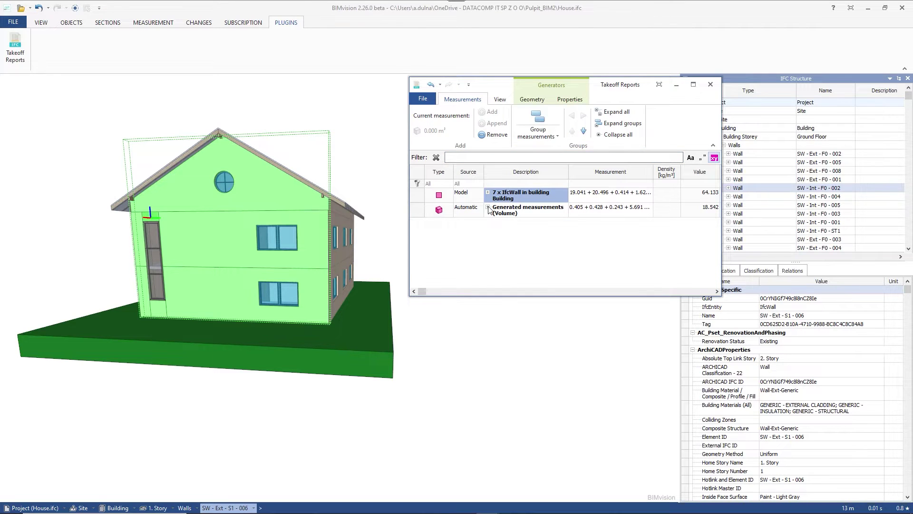
click(488, 207)
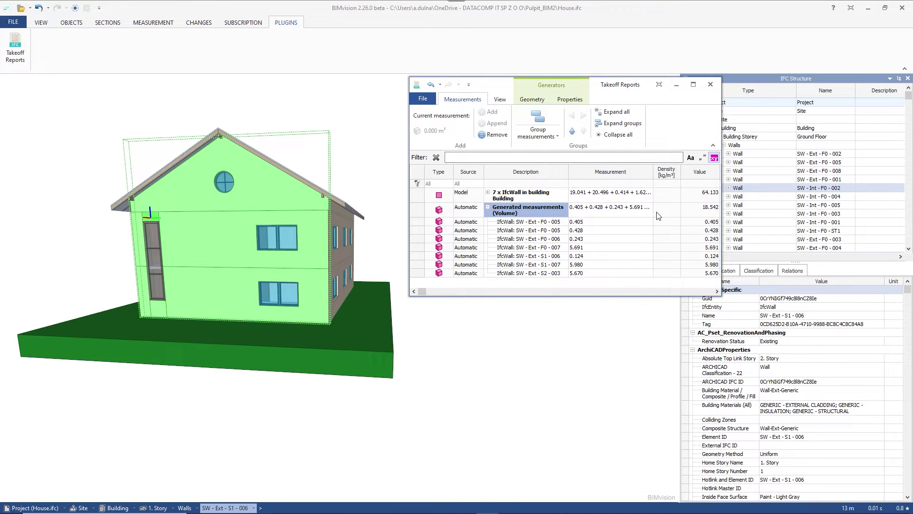
key(Down)
key(Down)
key(Down)
key(Down)
key(Down)
key(Down)
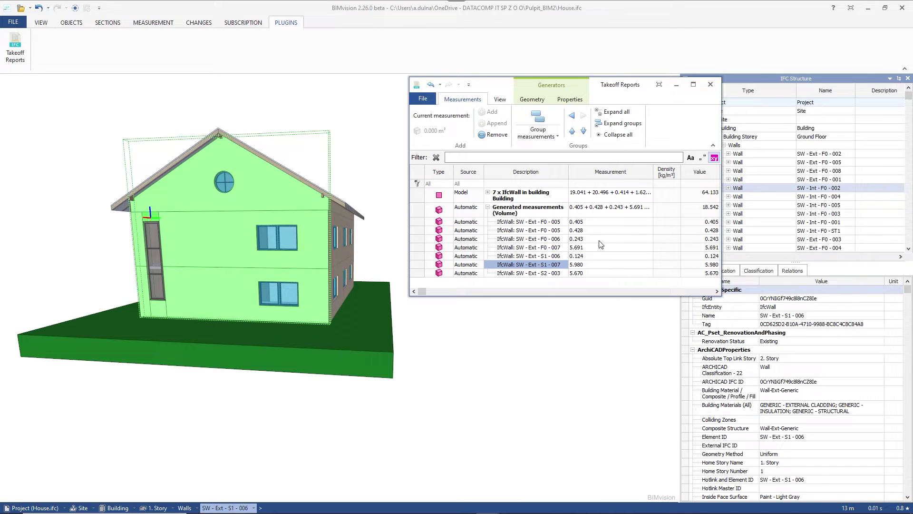
click(488, 207)
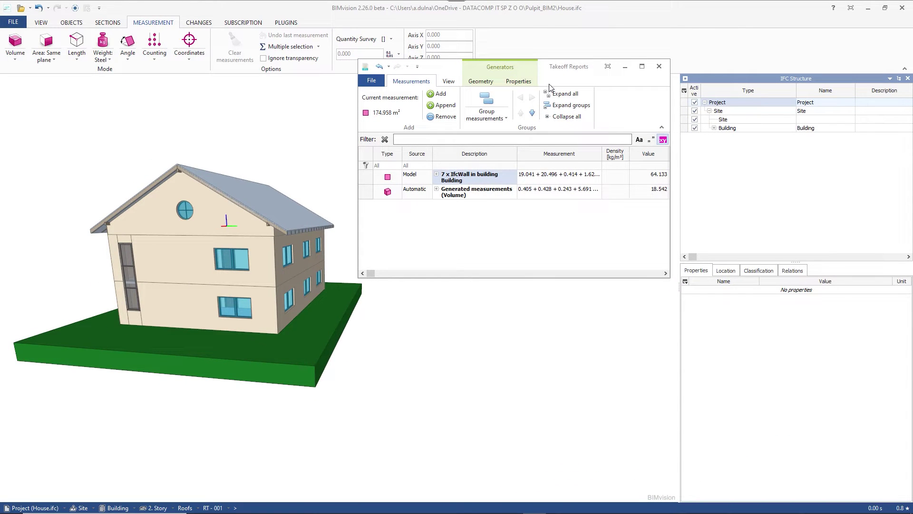
Step: Select the roof and choose its GrossArea property, filtering selected-object properties by 'gros'
click(524, 81)
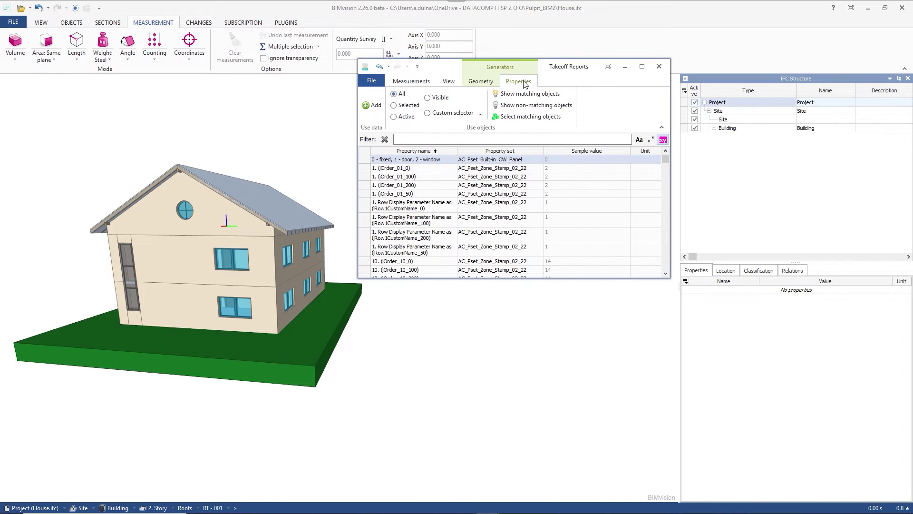
click(394, 106)
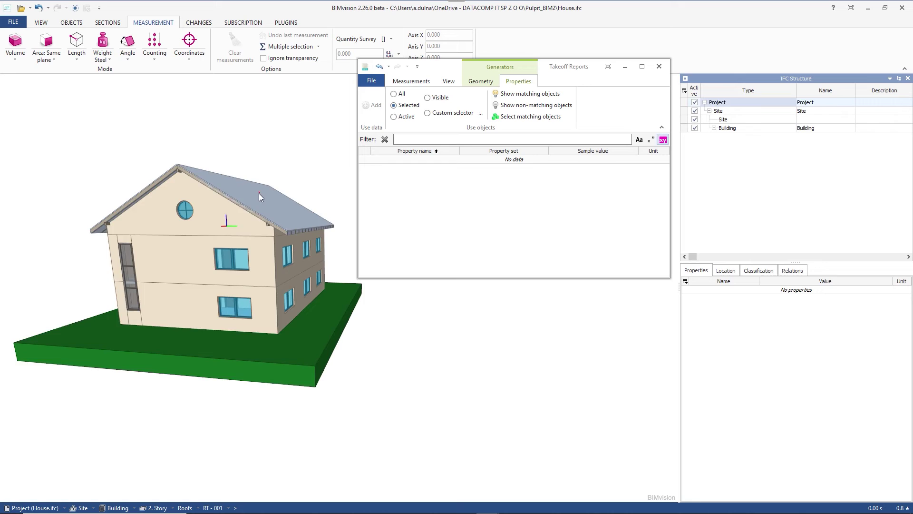
drag(259, 193, 260, 221)
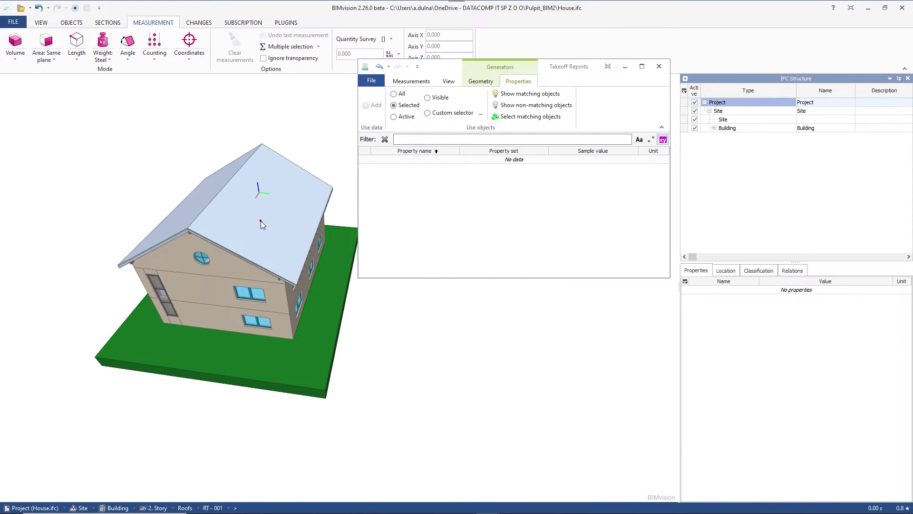
click(260, 221)
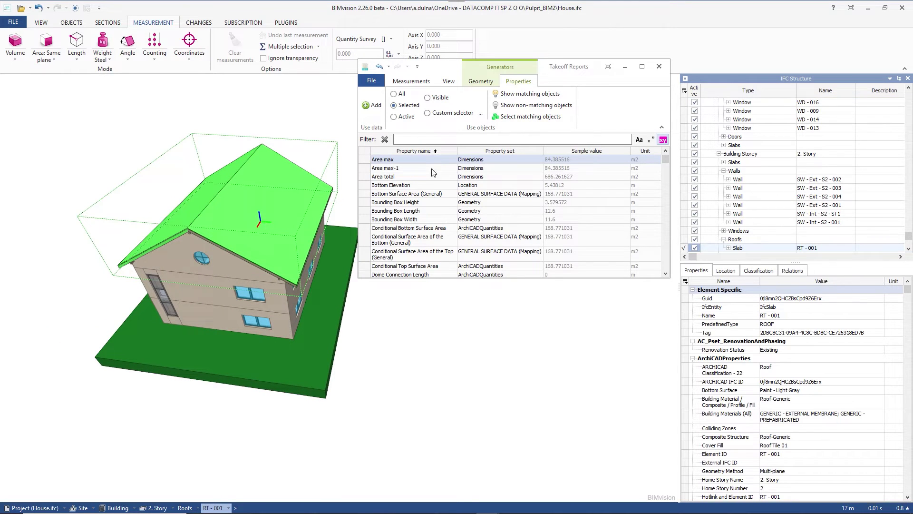
click(426, 138)
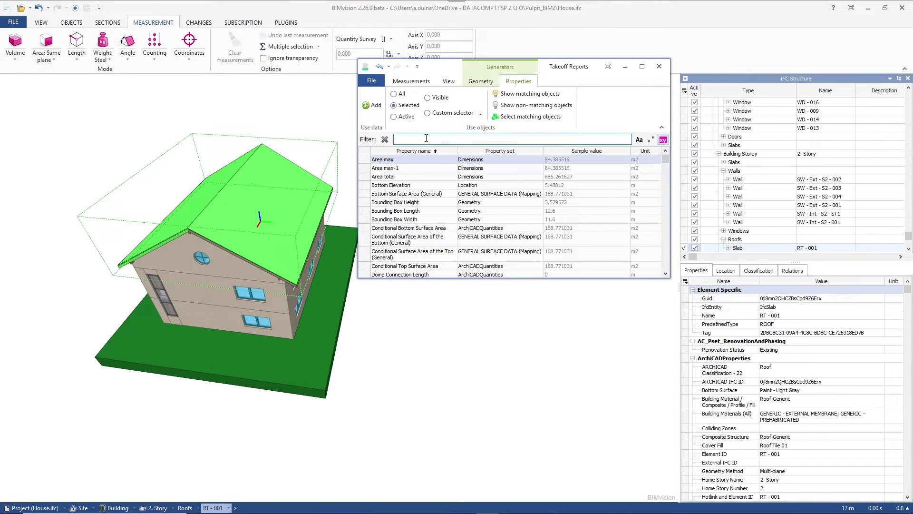
text(gr)
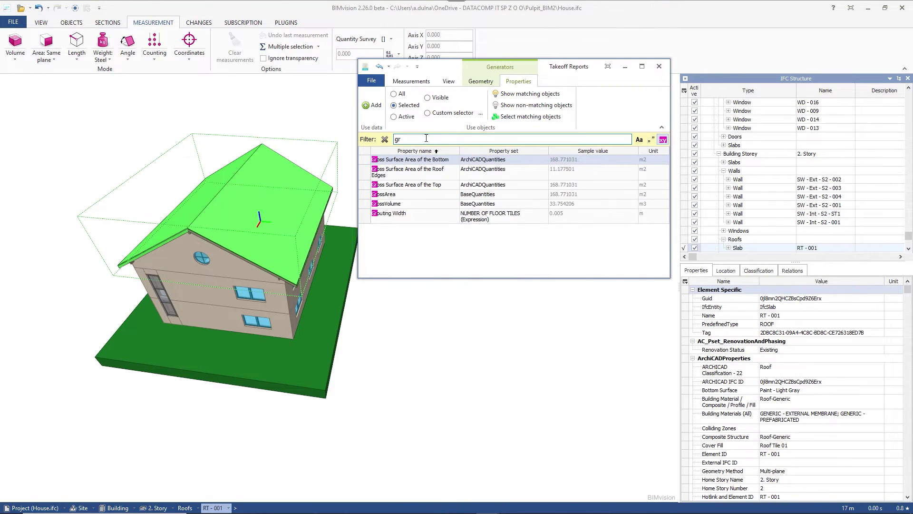
text(os)
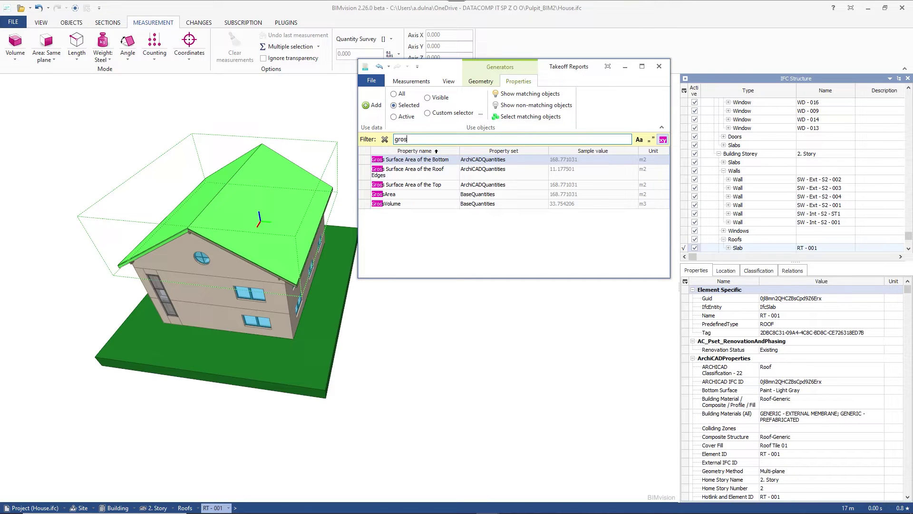
click(402, 195)
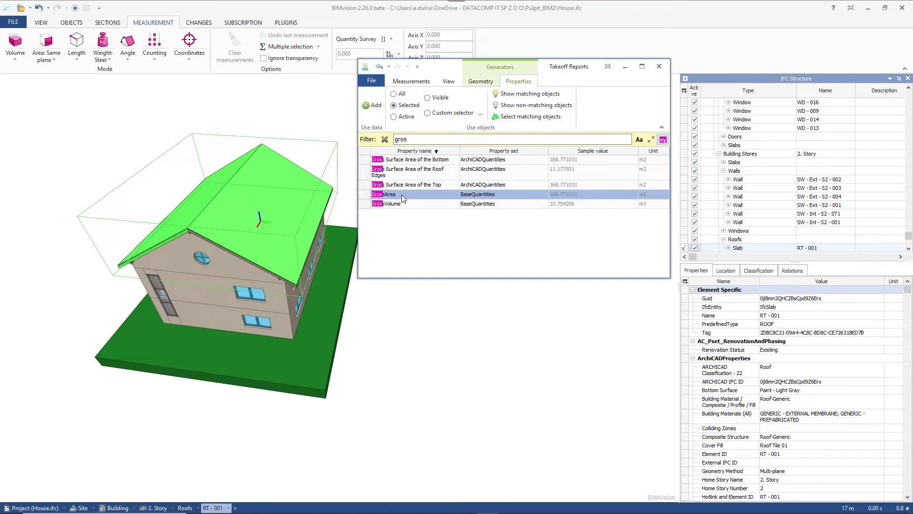
click(401, 195)
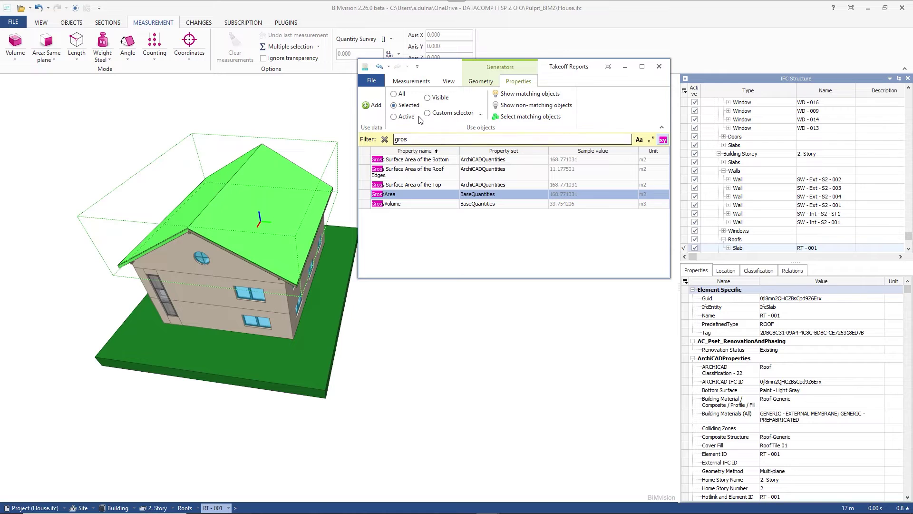
Step: Add the roof GrossArea to the report, then create a measurement group renamed 'Doors'
click(375, 106)
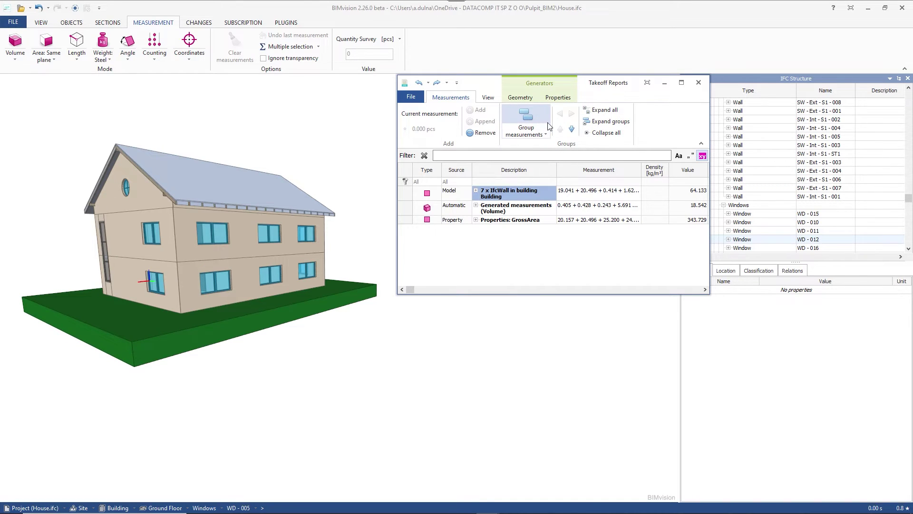
click(523, 115)
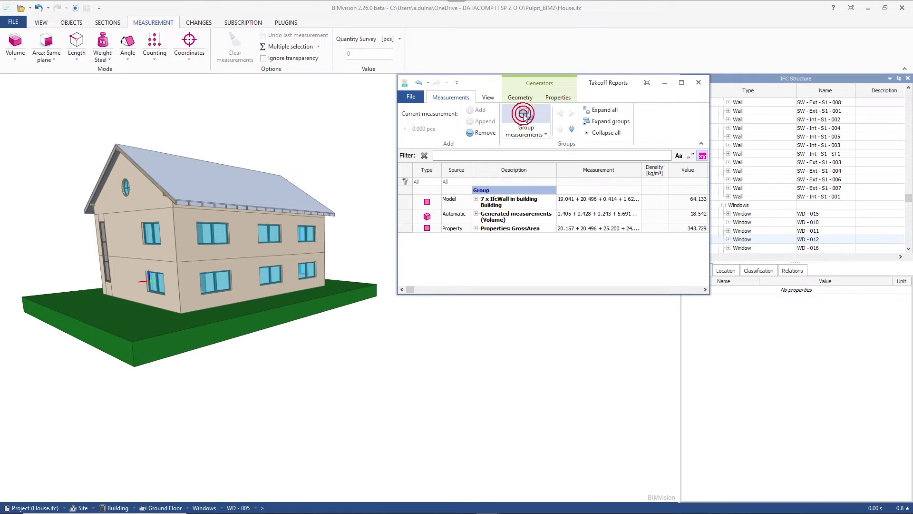
click(498, 189)
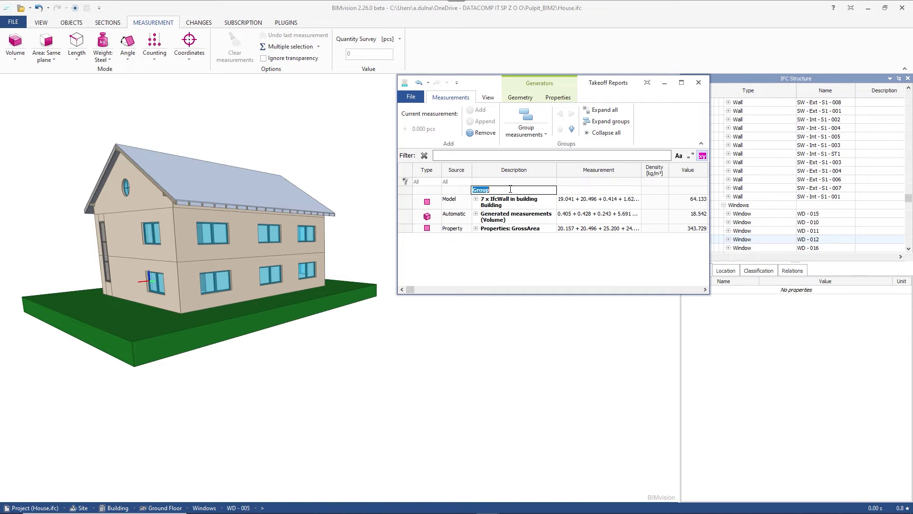
text(Doors)
key(Return)
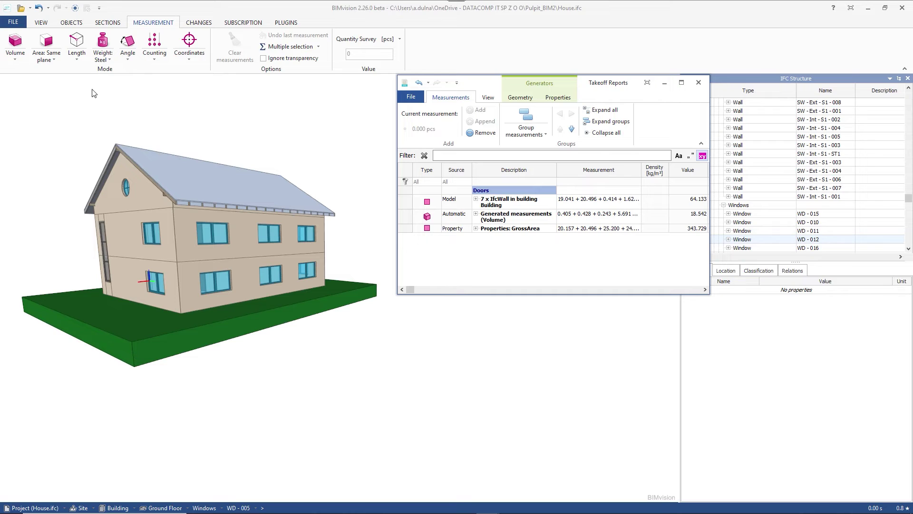
Step: Select every window via Select group, count them (16 pcs) and add the count to Takeoff Reports
click(149, 232)
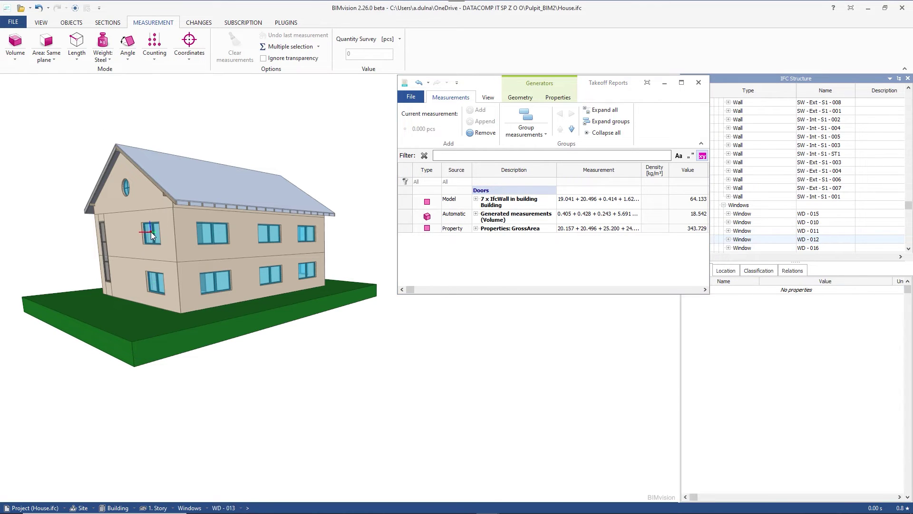
click(157, 286)
right_click(159, 284)
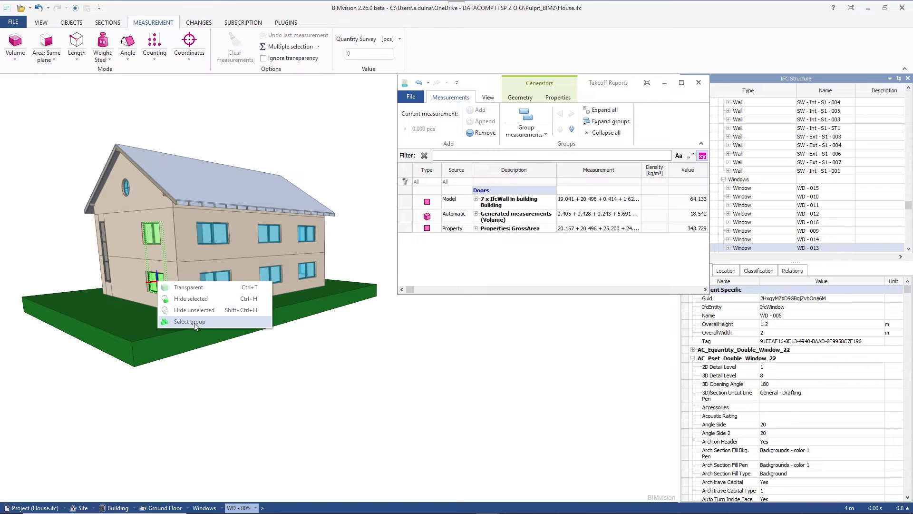
click(194, 322)
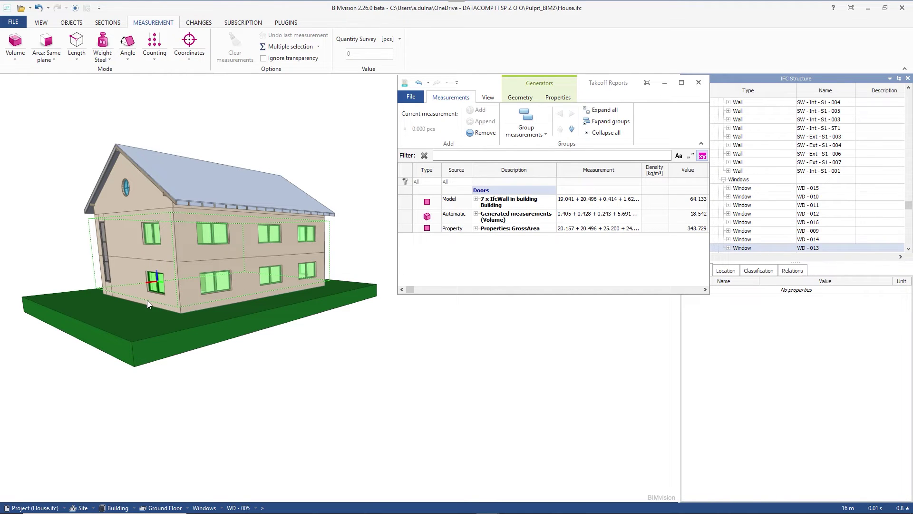
click(155, 53)
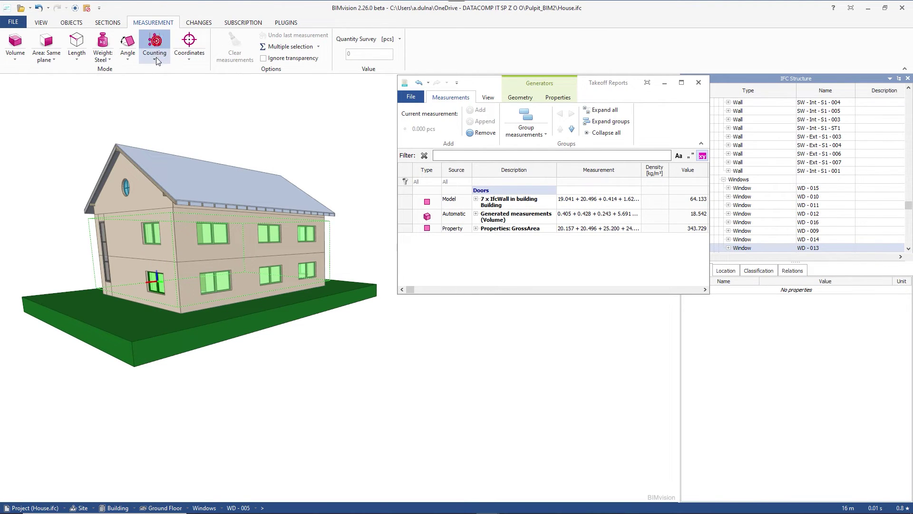
click(157, 62)
click(163, 74)
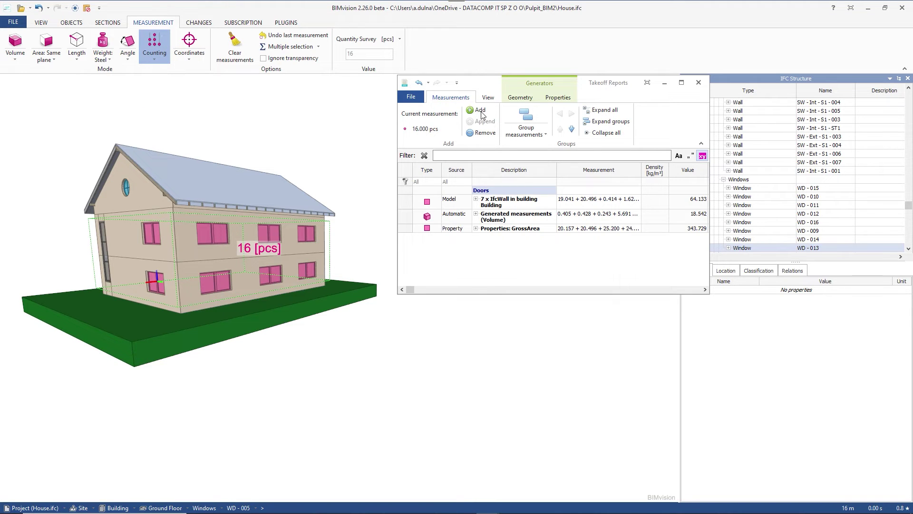
click(480, 111)
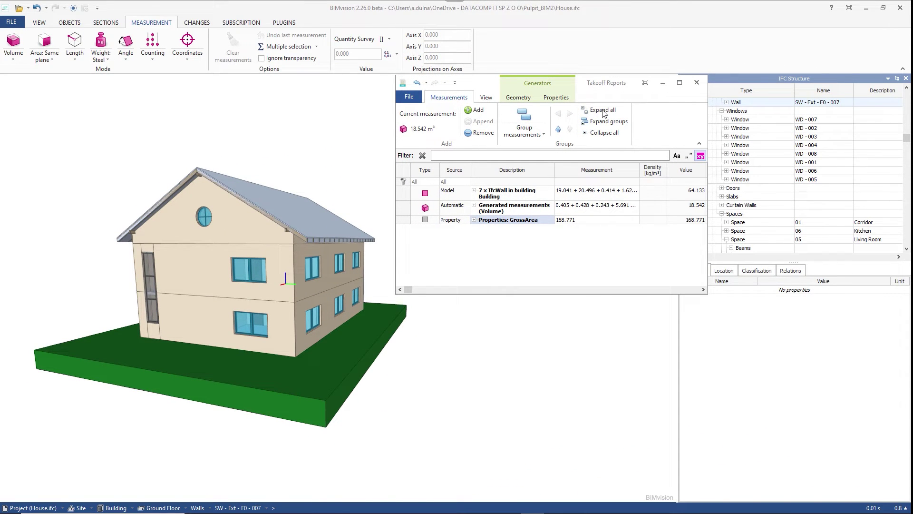
click(602, 110)
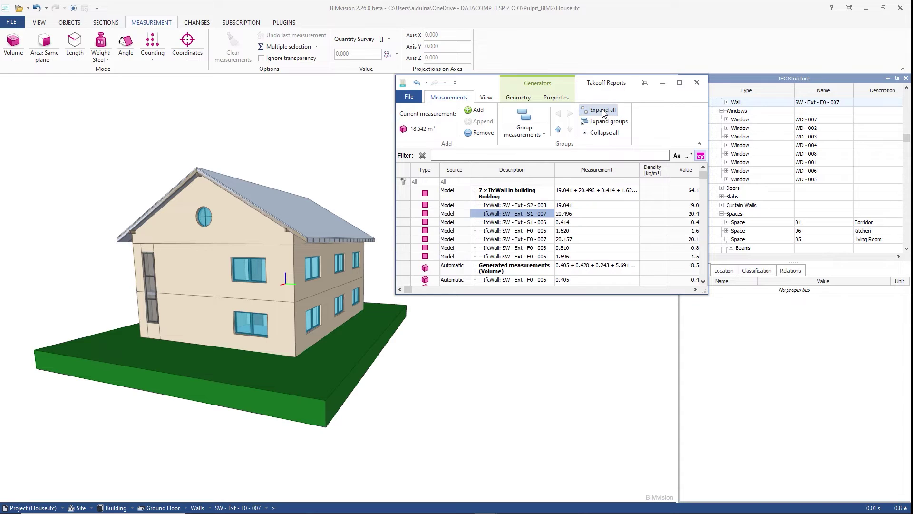
click(604, 133)
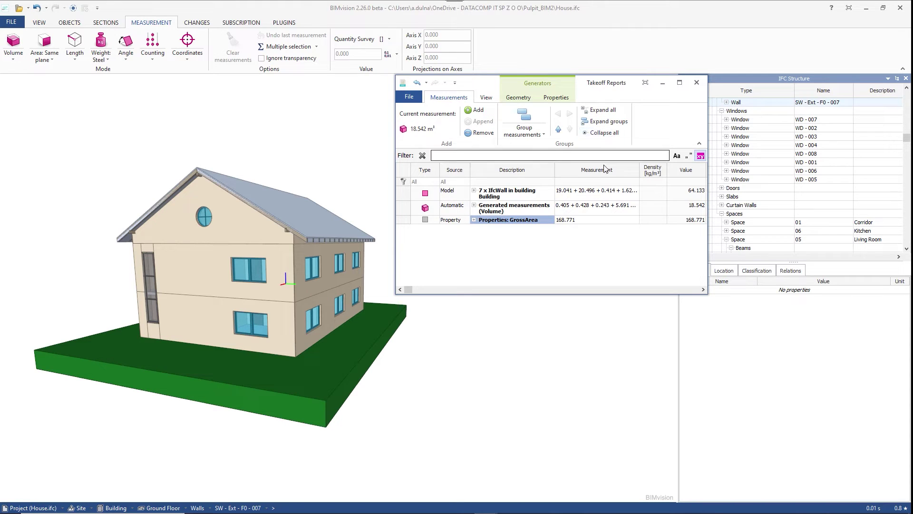
Step: Turn on Show measurements and inspect wall areas 20.496, 20.157, 1.596 and 0.414 m²
click(486, 98)
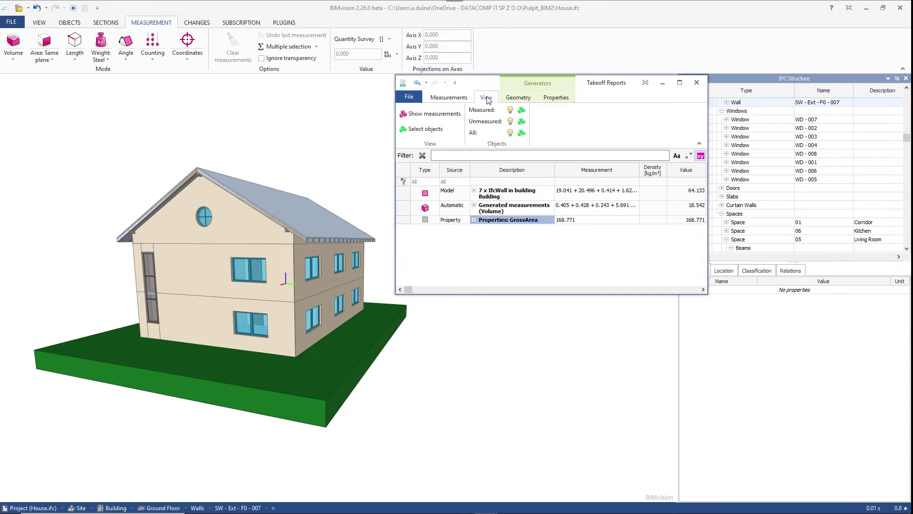
click(432, 116)
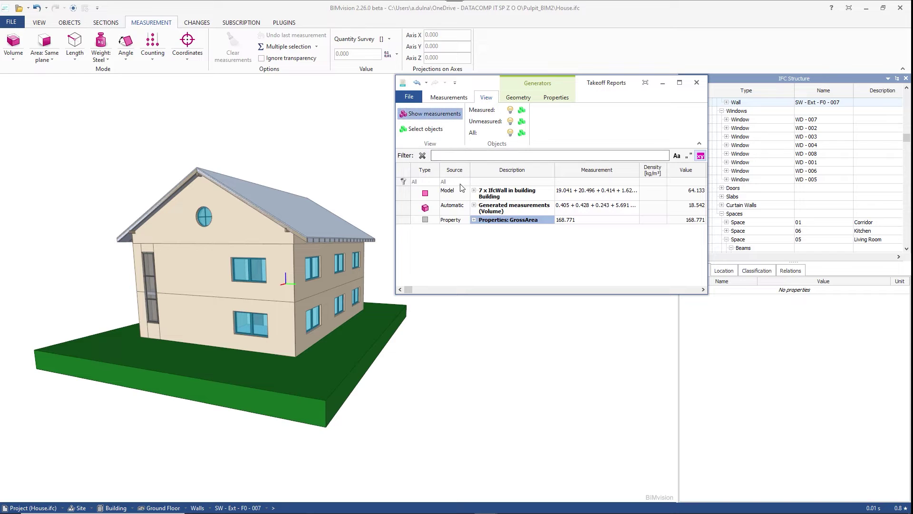
click(474, 191)
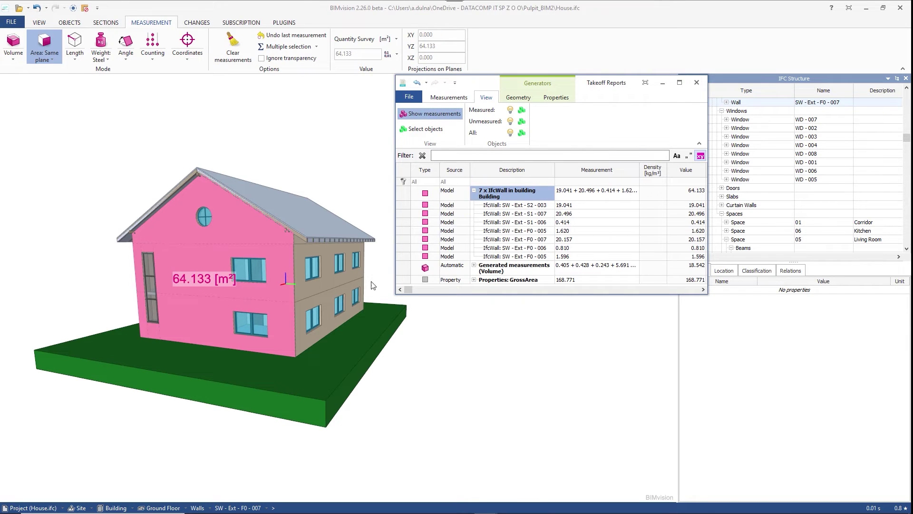
click(505, 214)
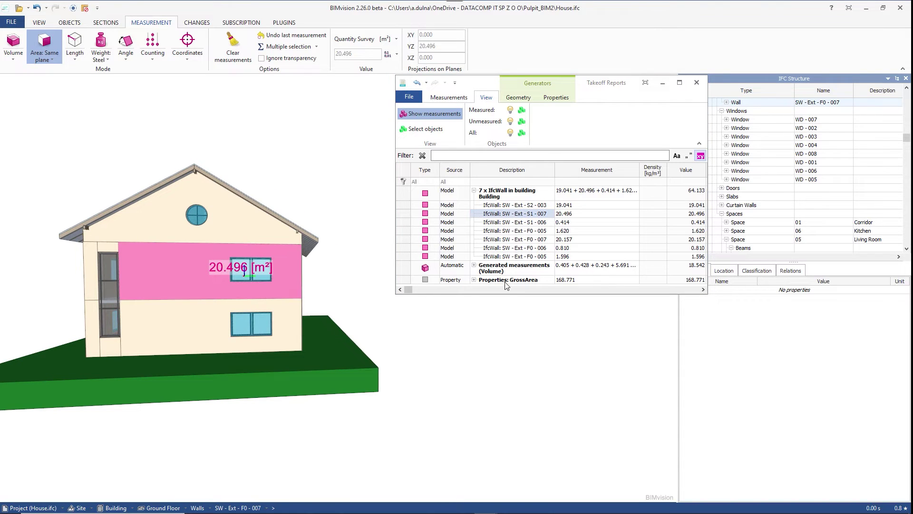
click(525, 240)
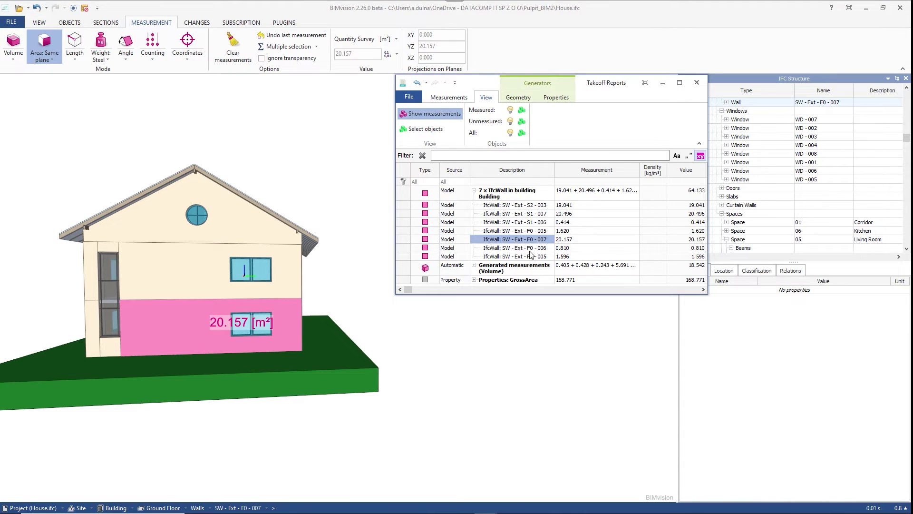
click(521, 257)
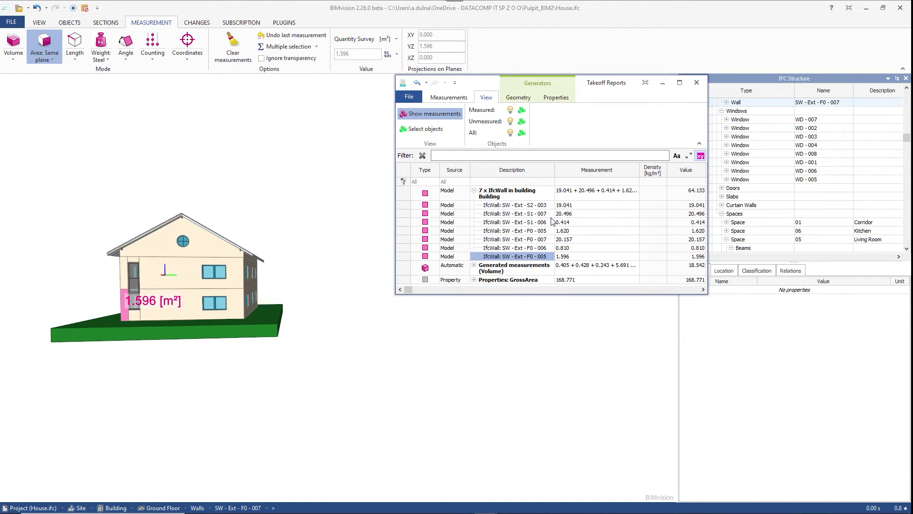
click(545, 215)
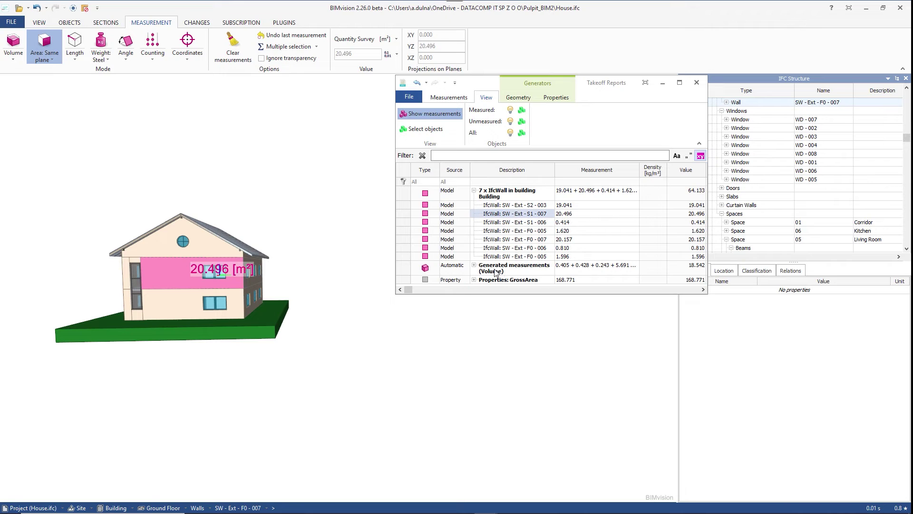
key(Down)
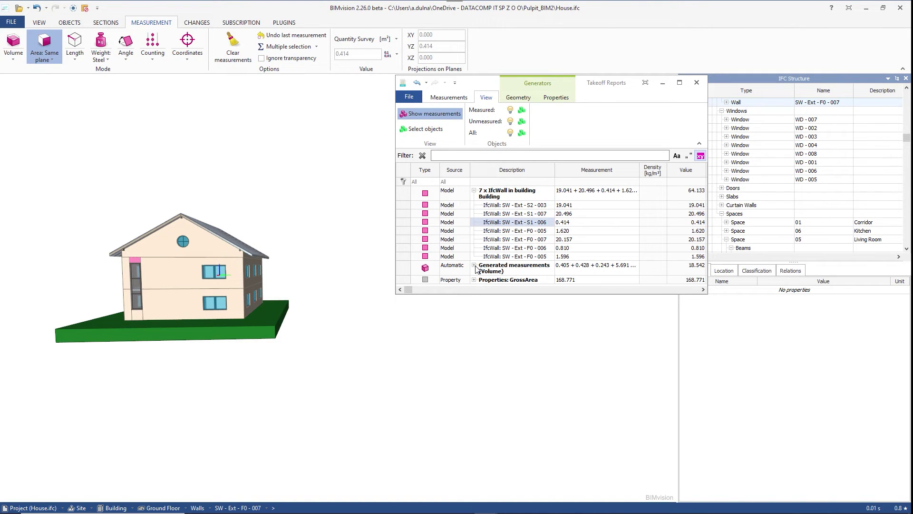
Step: Expand the generated volume group and inspect volumes like 0.405 m³ and wall SW - Ext - S1 - 006
click(502, 260)
key(Right)
key(Down)
key(Down)
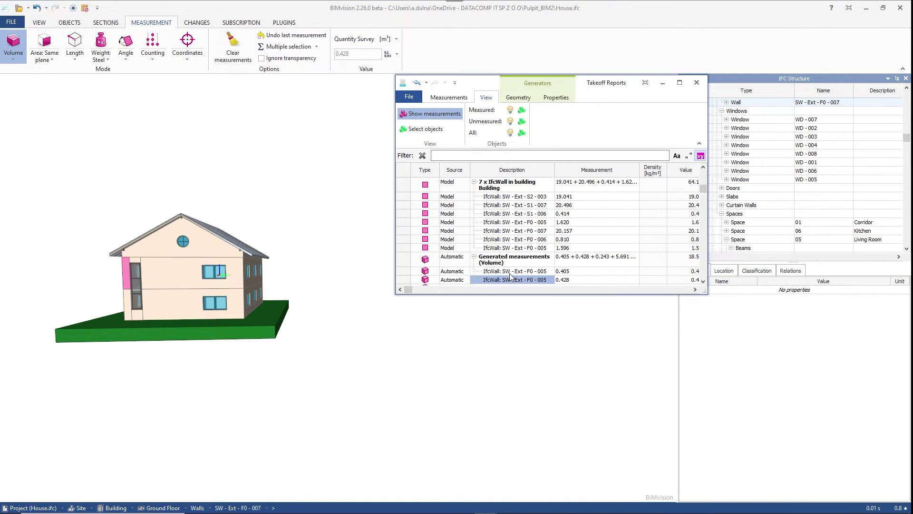
click(510, 272)
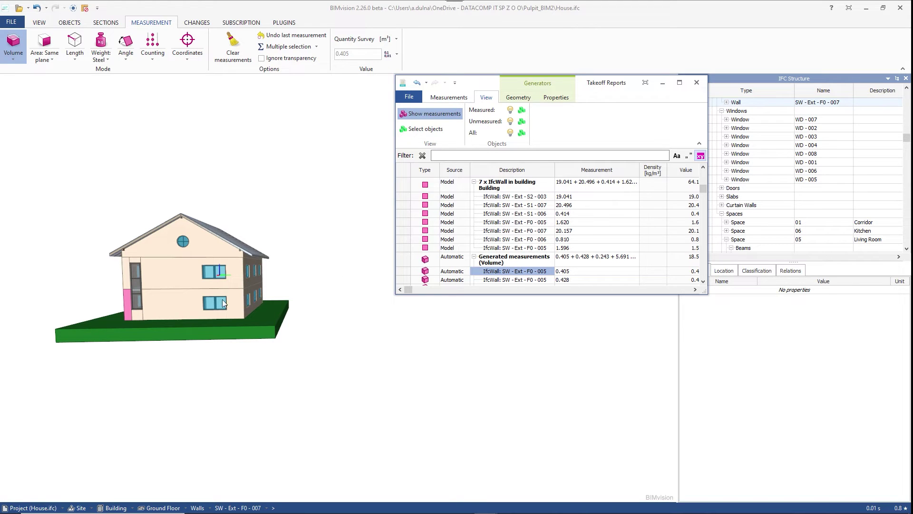
drag(126, 301, 135, 296)
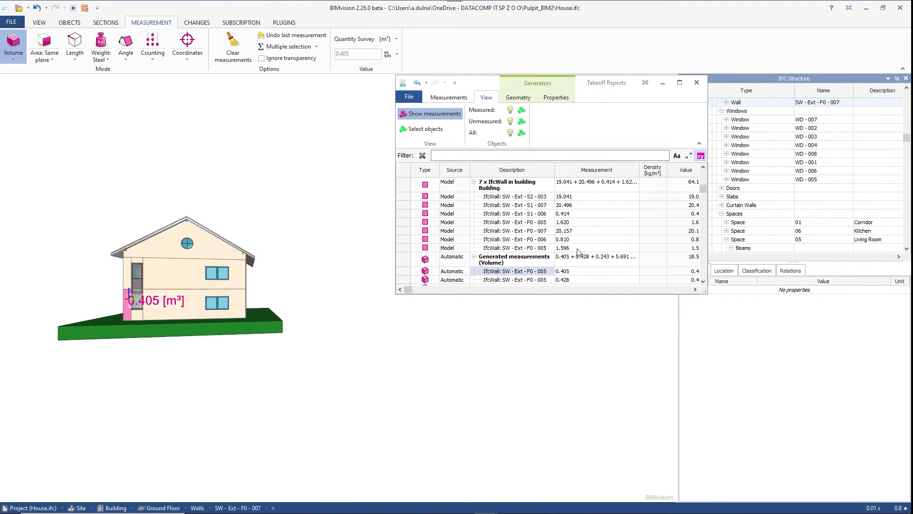
key(Down)
key(Down)
key(Down)
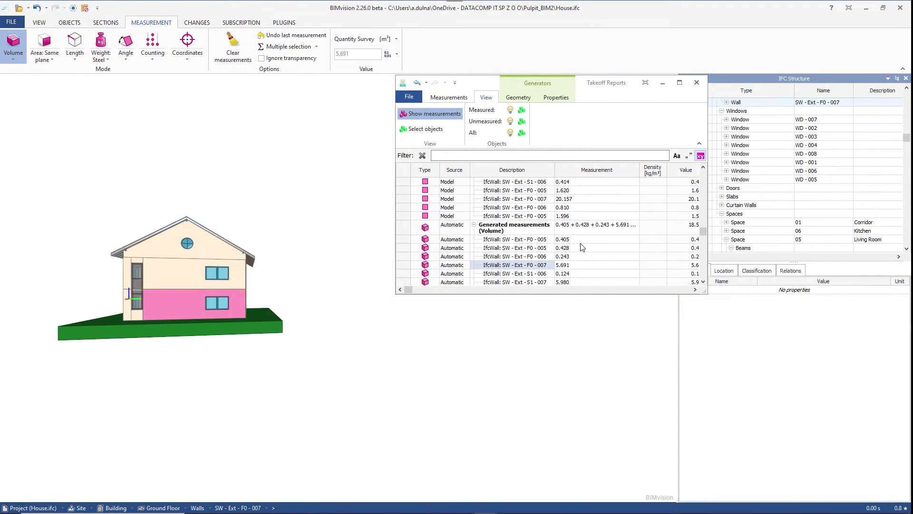
click(539, 275)
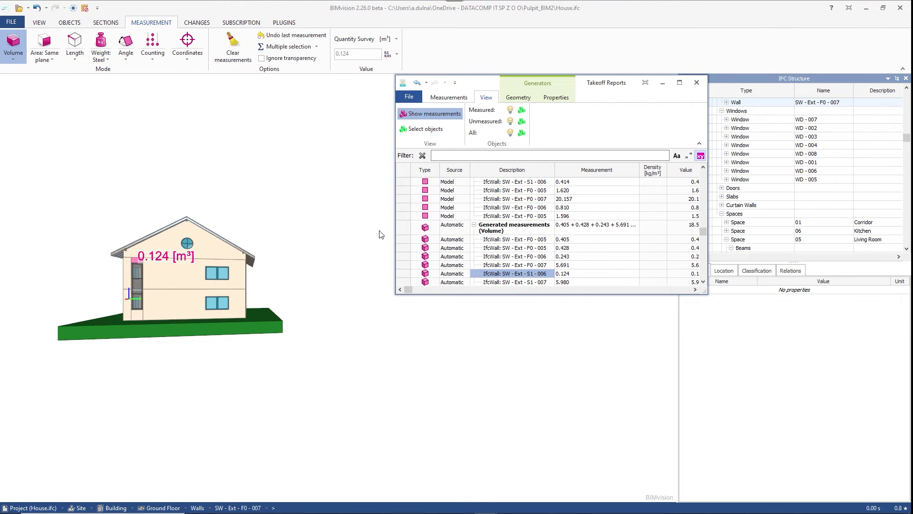
Step: Hide labels and highlight walls SW - Ext - F0 - 005, 007 and 006 from takeoff rows
click(430, 113)
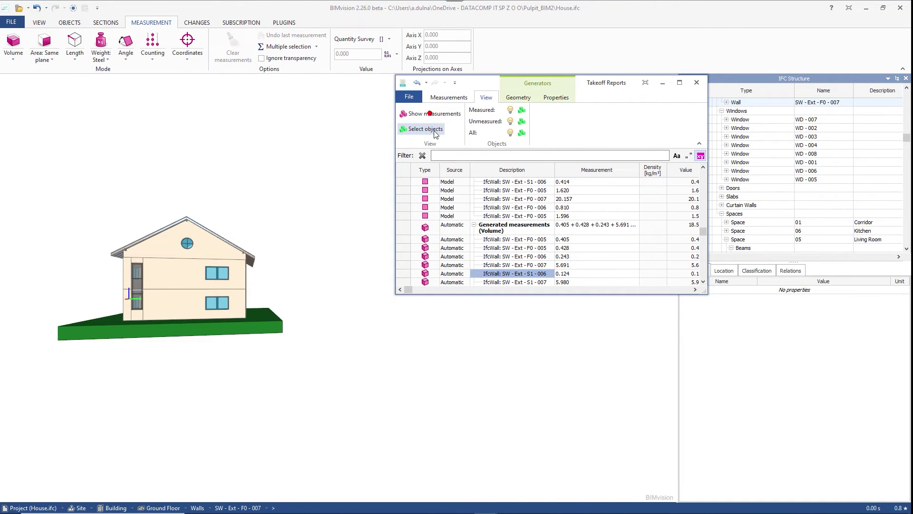
click(434, 132)
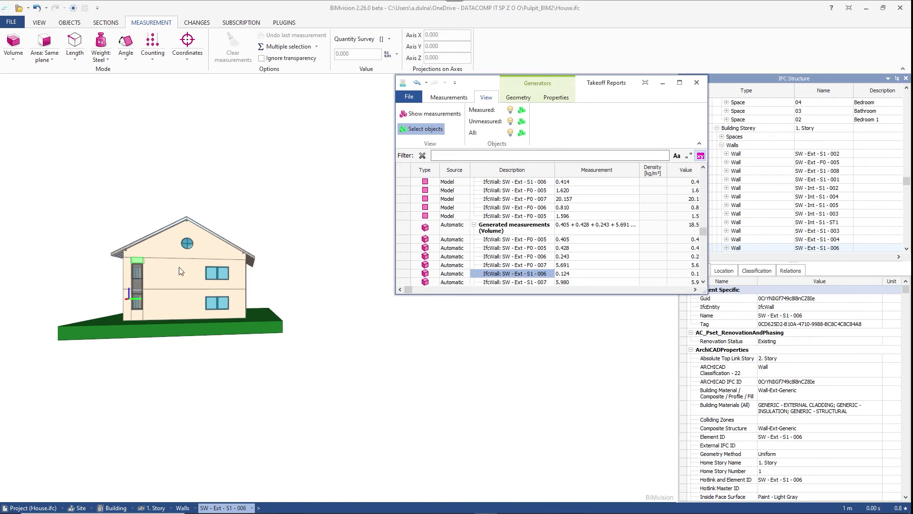
click(188, 243)
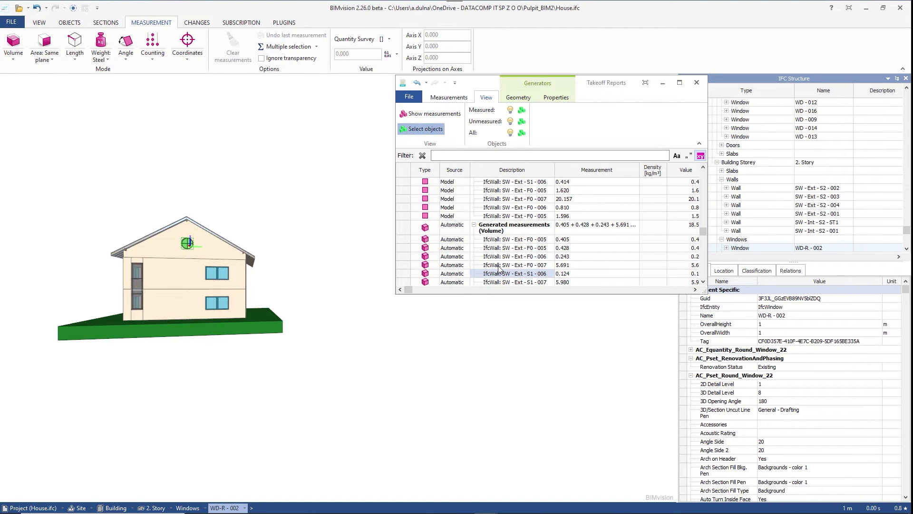
click(514, 248)
click(541, 200)
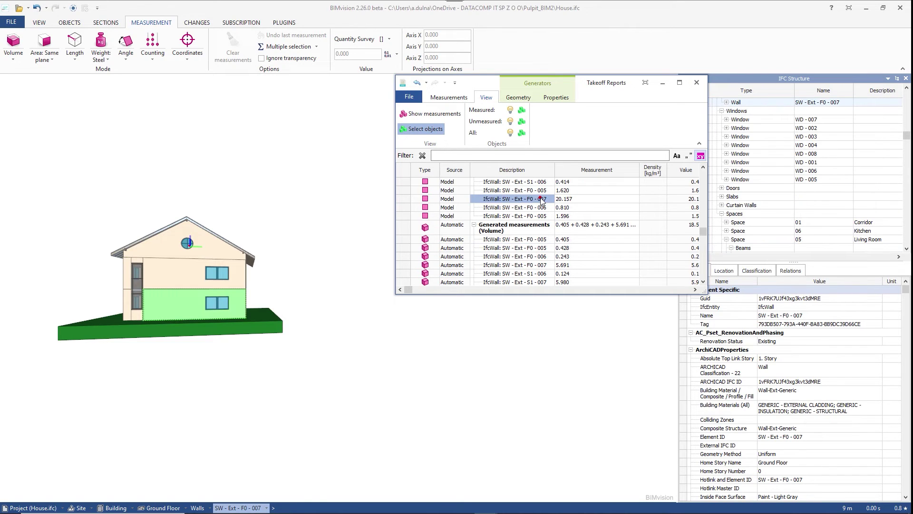
click(522, 210)
click(521, 209)
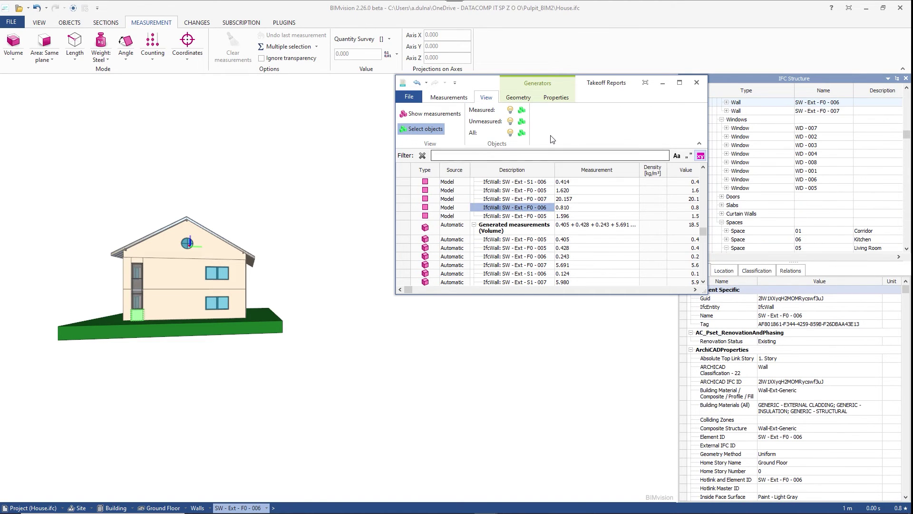
click(423, 129)
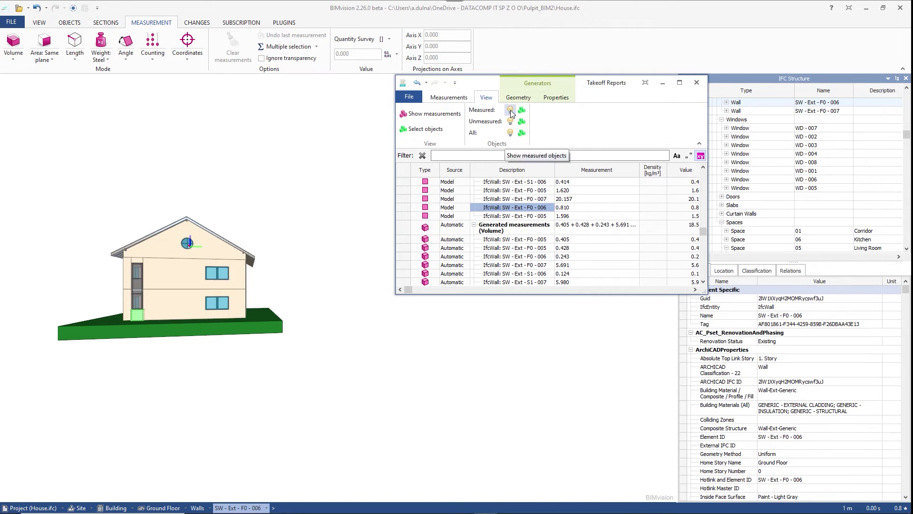
mouse_move(214, 267)
mouse_down()
mouse_move(255, 258)
mouse_move(193, 273)
mouse_move(219, 269)
mouse_up()
scroll(254, 255, up, 5)
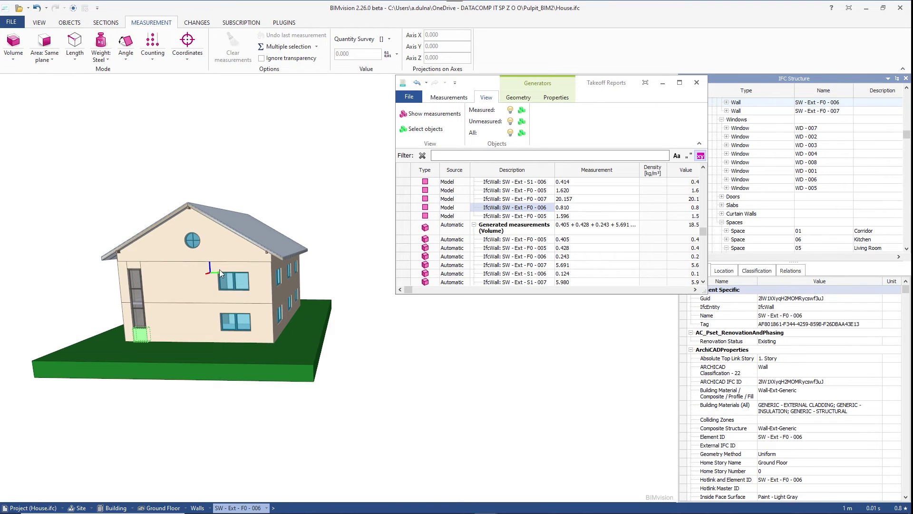
click(510, 110)
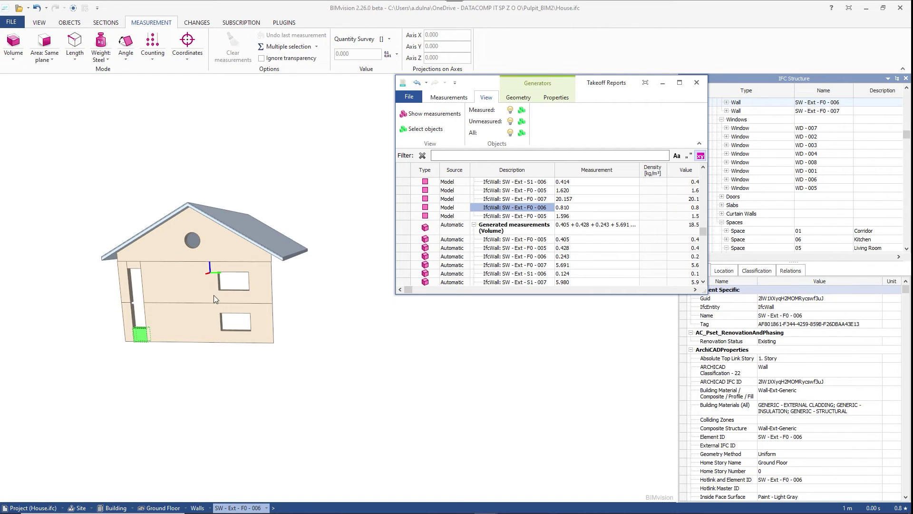
mouse_move(213, 295)
mouse_down()
mouse_move(186, 285)
mouse_move(138, 292)
mouse_move(225, 293)
mouse_up()
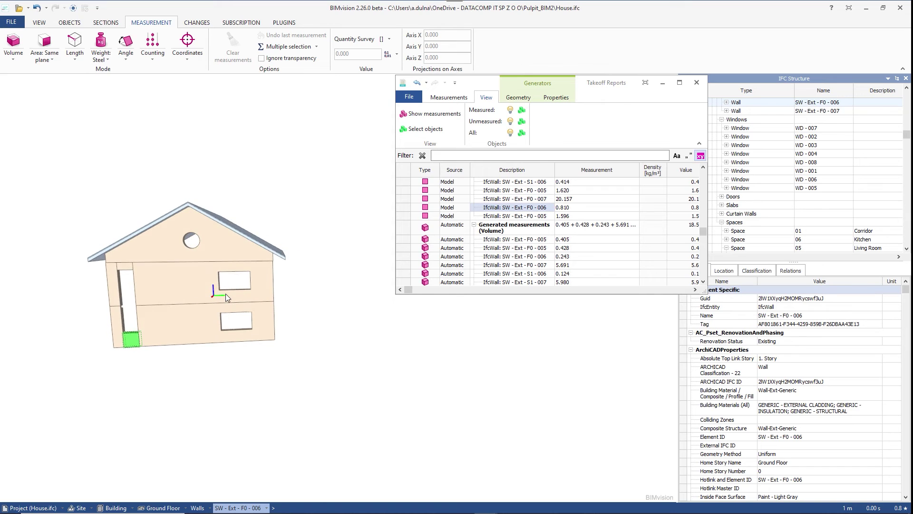
click(510, 121)
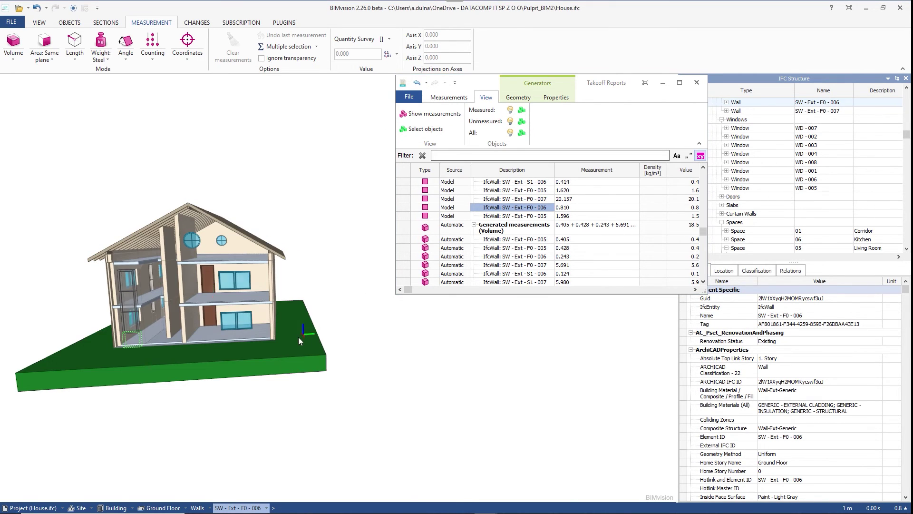
mouse_move(299, 337)
mouse_down()
mouse_move(272, 333)
mouse_move(292, 332)
mouse_up()
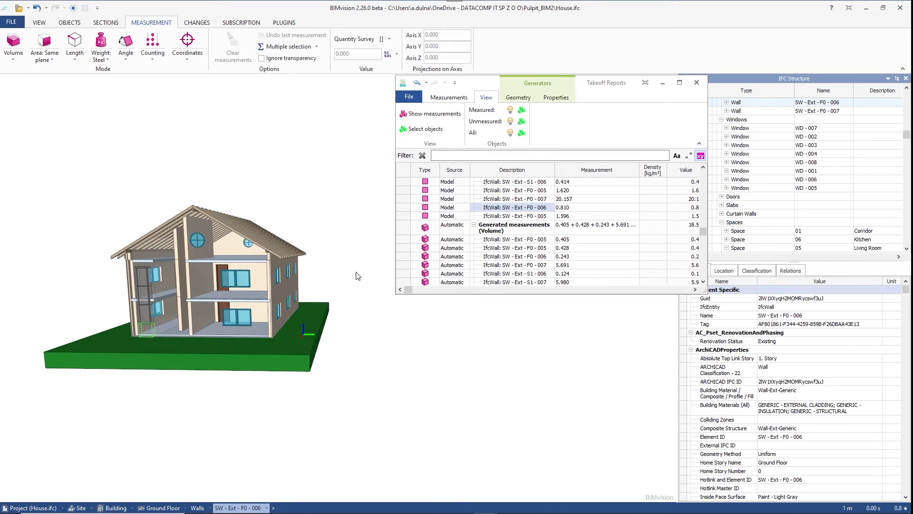
Step: Show all house objects again, highlight the measured ones and orbit the model to inspect them
click(510, 132)
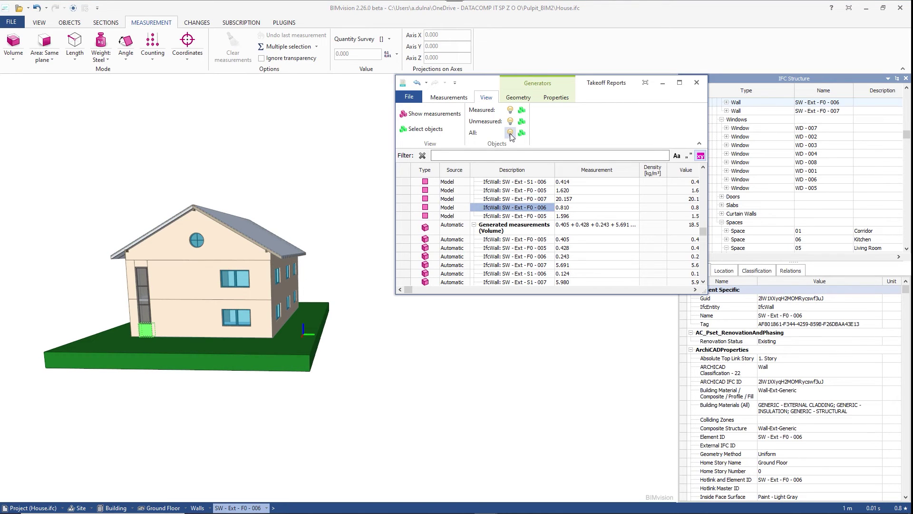
click(522, 110)
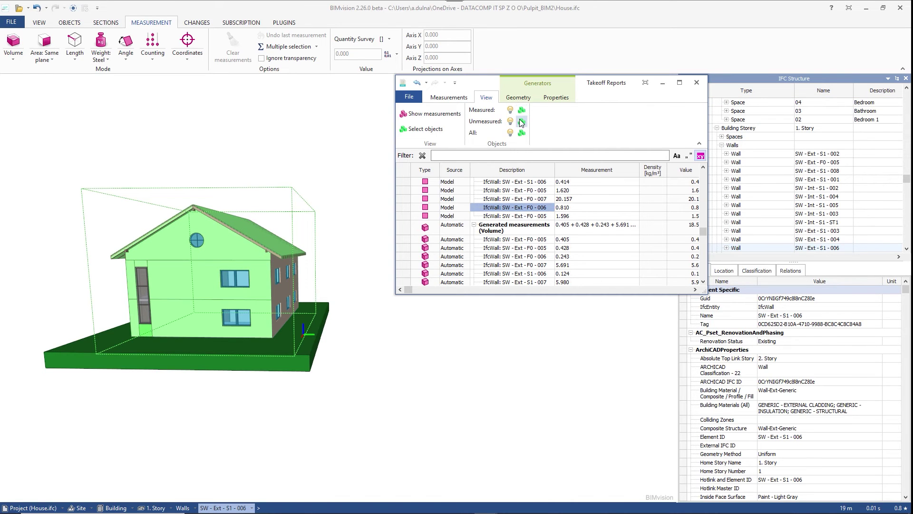
drag(301, 217, 266, 219)
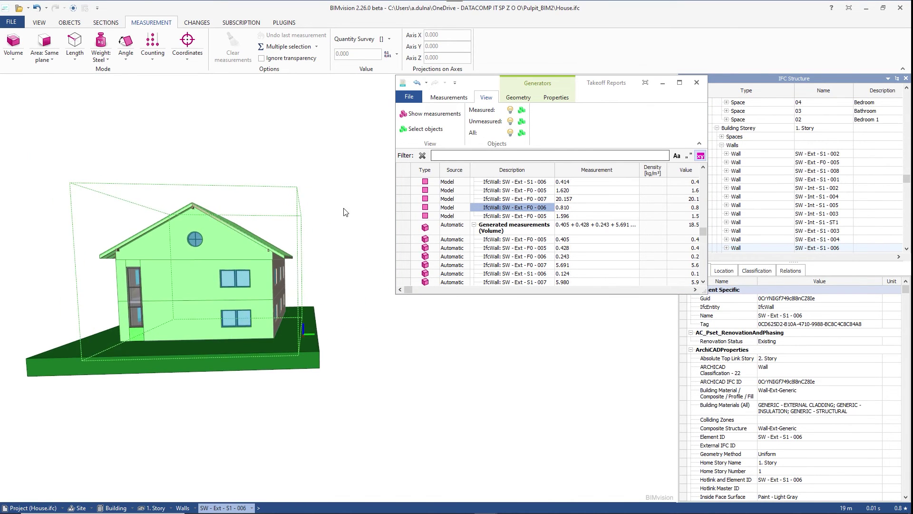
scroll(266, 218, up, 3)
scroll(407, 209, down, 5)
drag(361, 223, 291, 229)
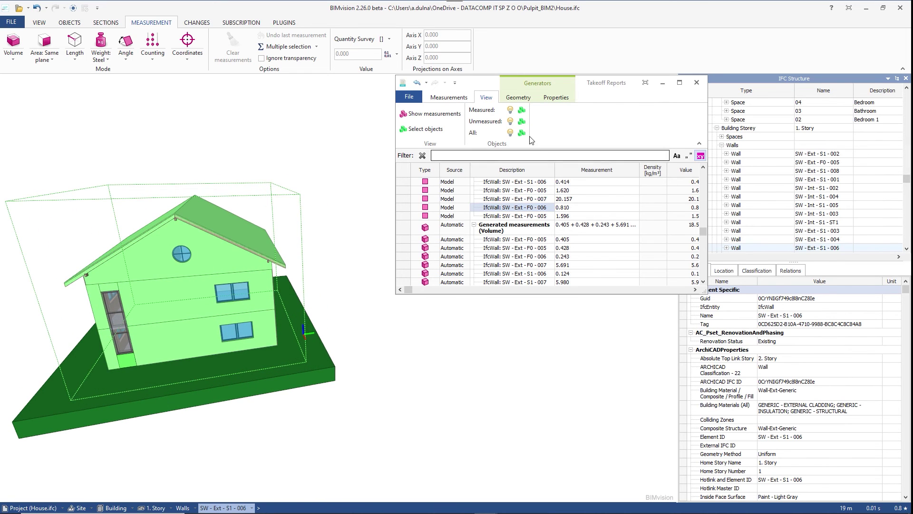
Step: Highlight the unmeasured objects, then select every object of the house
click(521, 121)
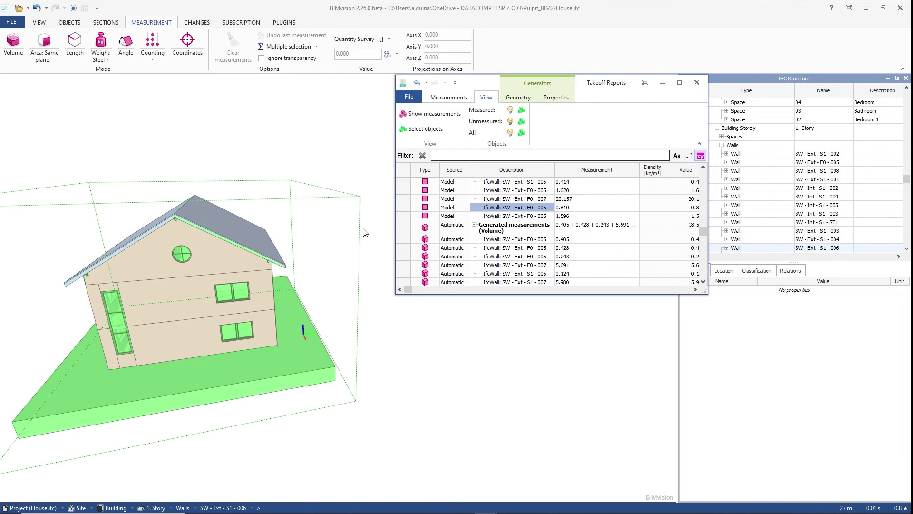
drag(323, 223, 344, 226)
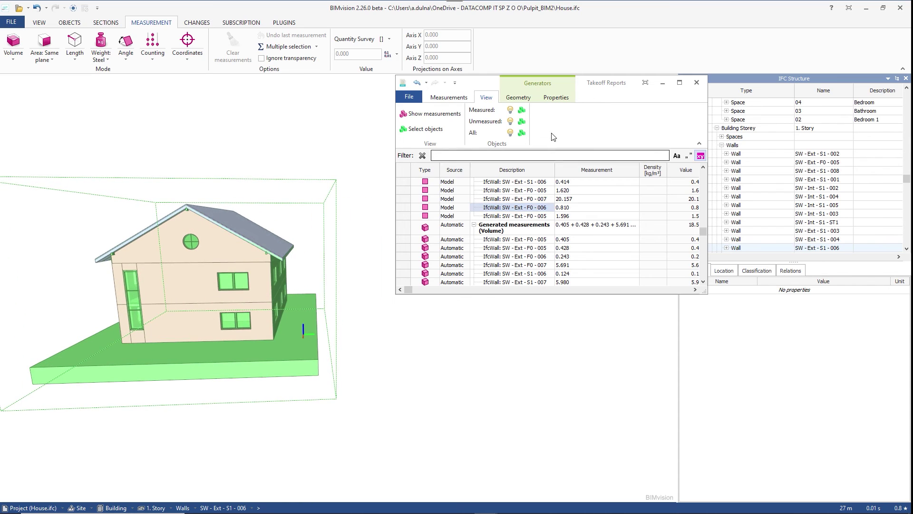
click(521, 133)
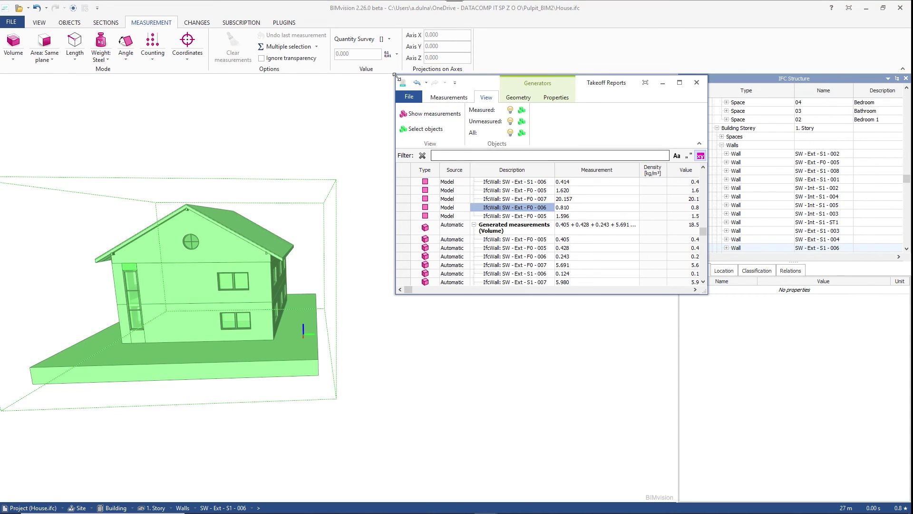
Step: Collapse the takeoff list to its three groups and export it, overwriting House.takeoff
click(447, 98)
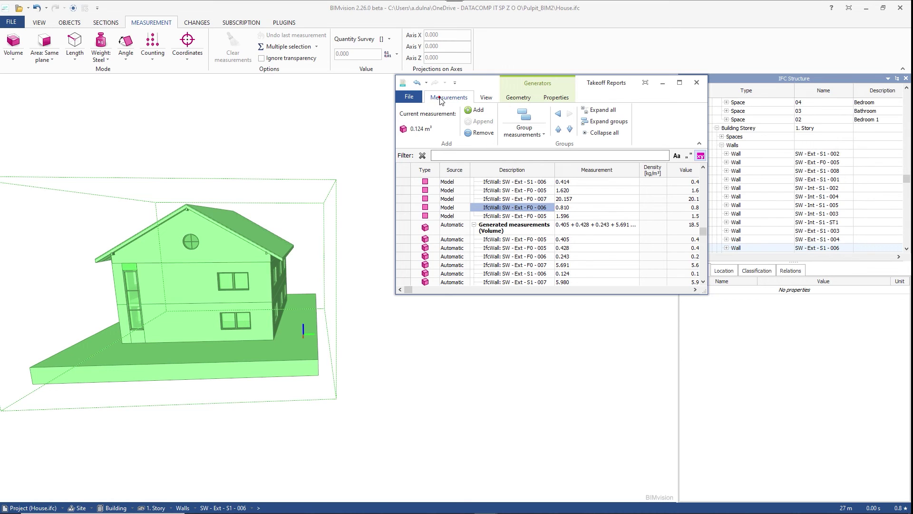
click(602, 133)
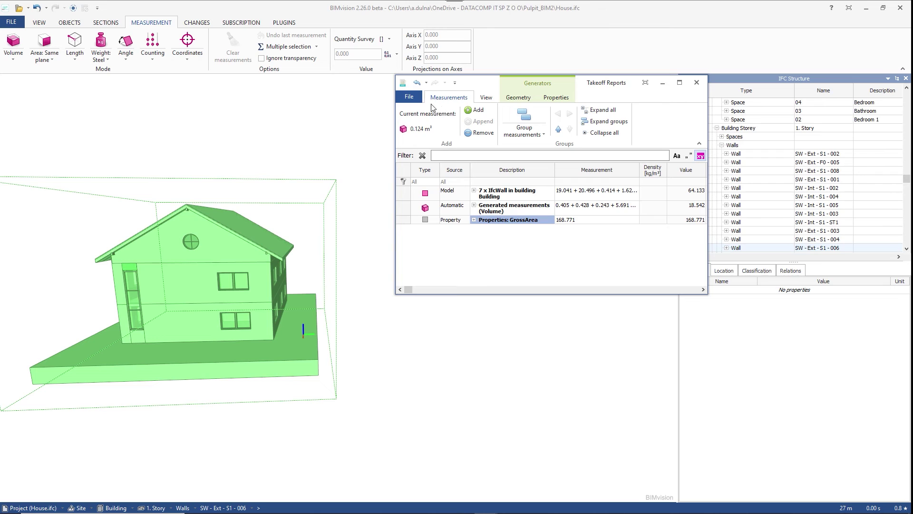
click(410, 97)
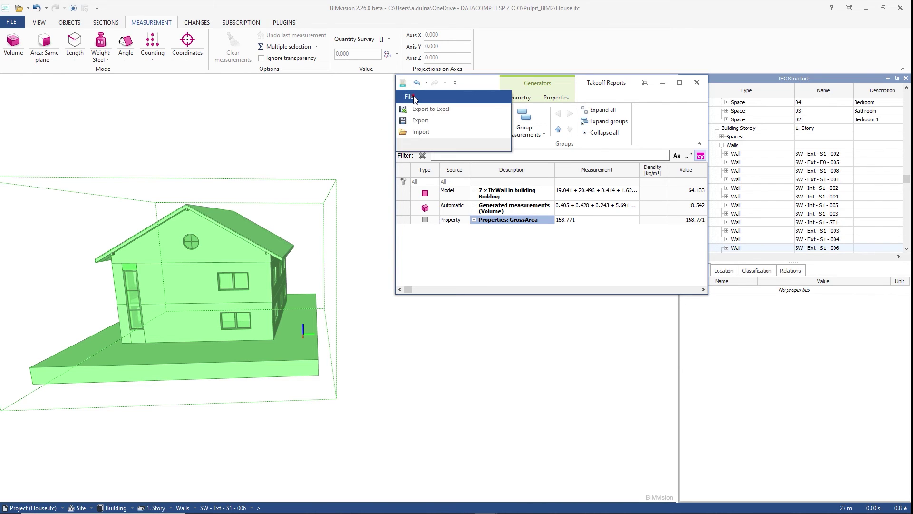
click(422, 121)
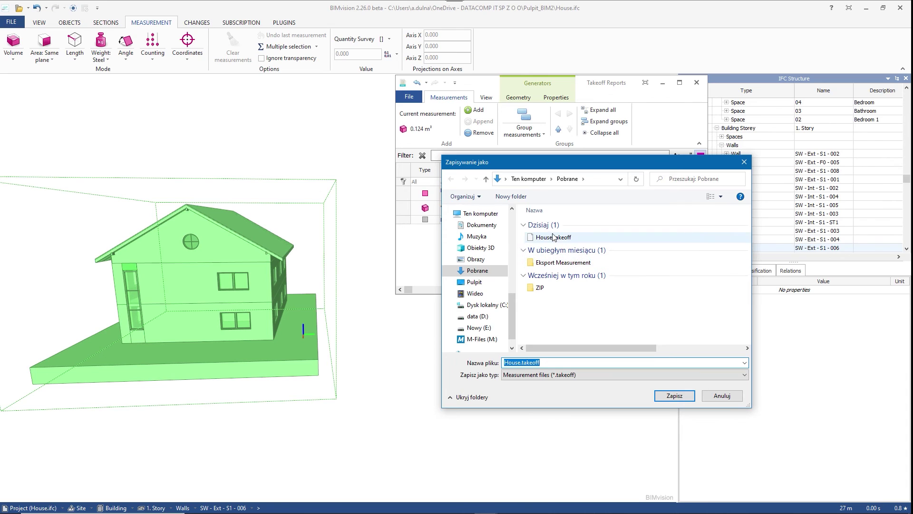
click(553, 237)
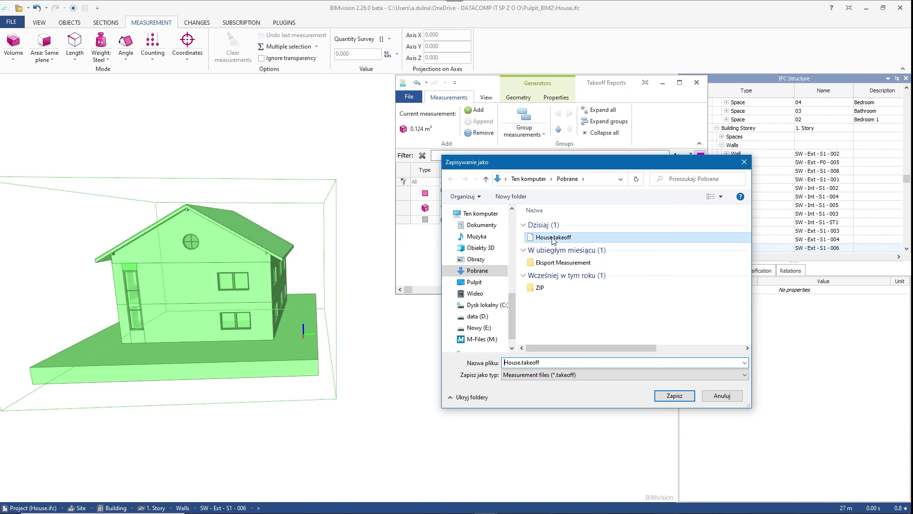
click(684, 400)
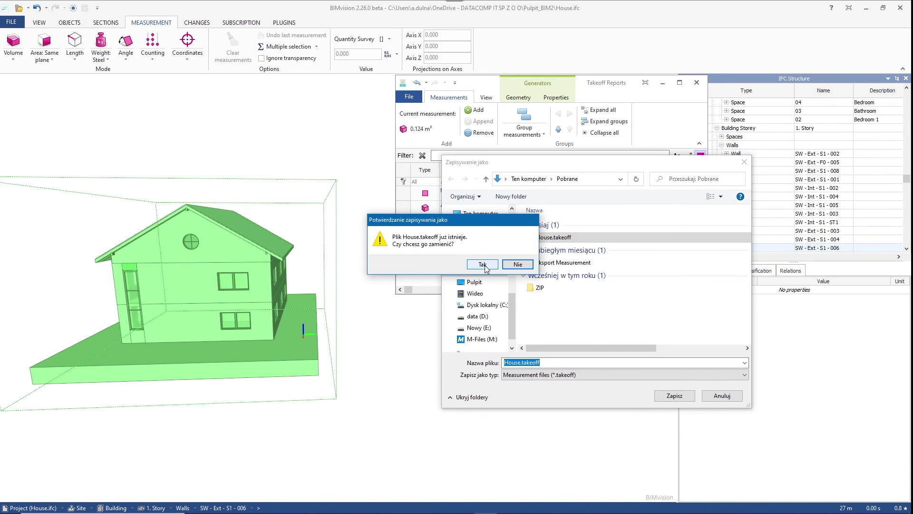
click(483, 265)
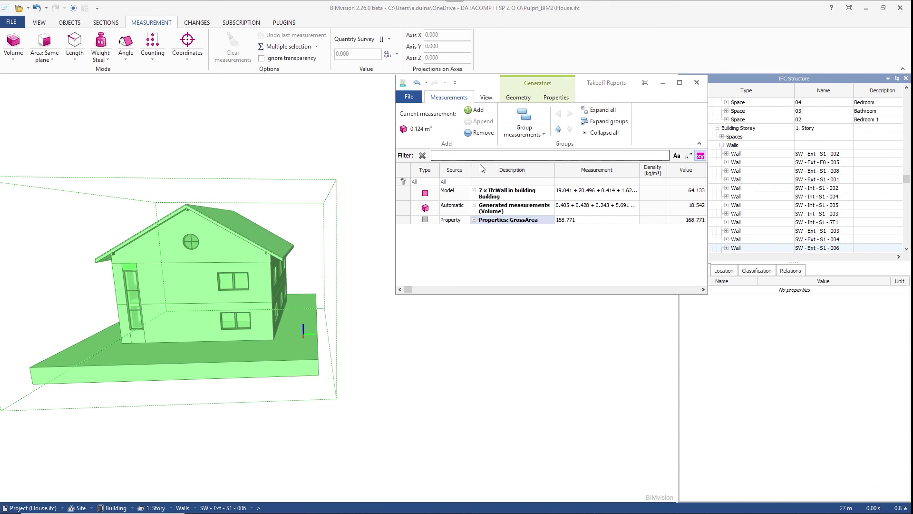
Step: Start the Excel export of the takeoff list, proposing House.xlsx in Downloads
click(410, 96)
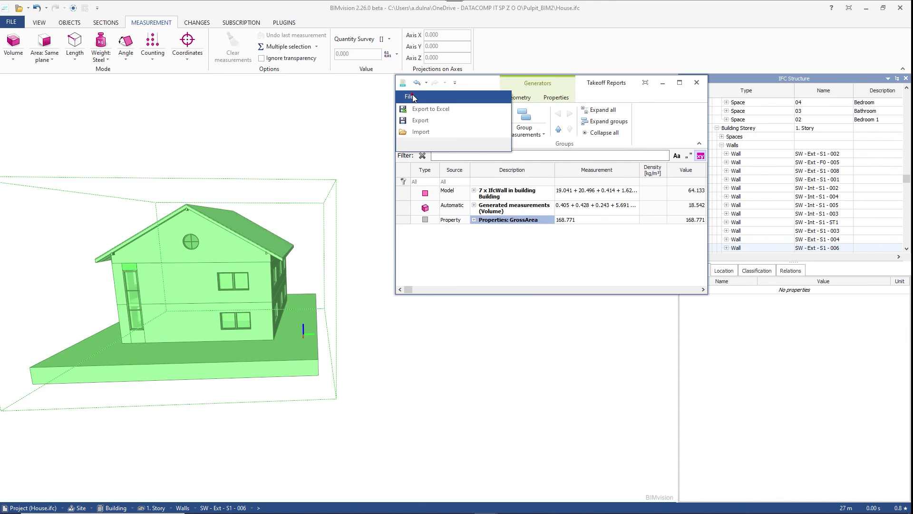
click(417, 112)
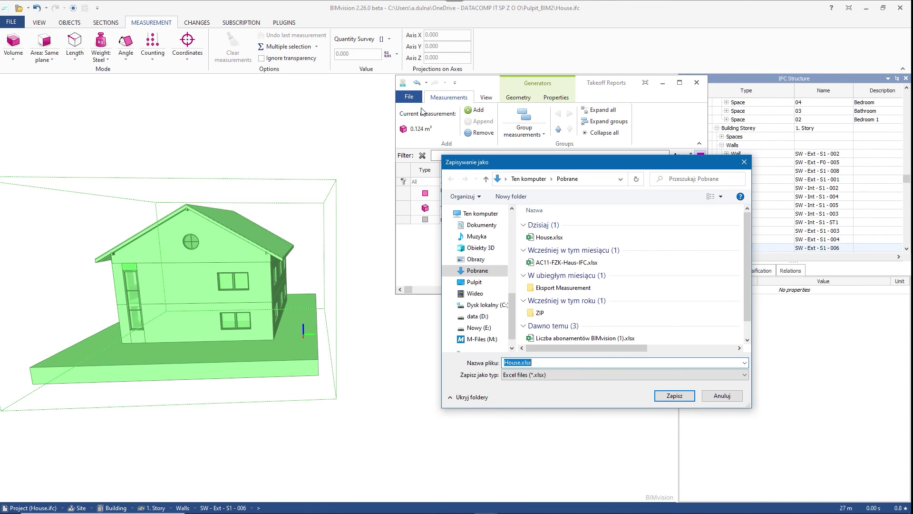